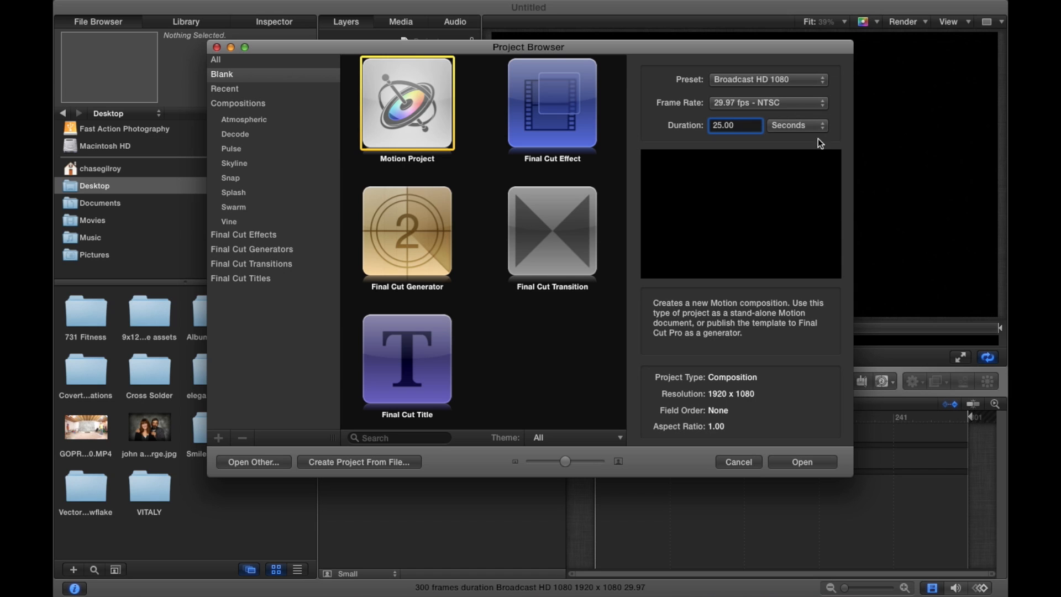
# Create a 25-second Broadcast HD 1080 Motion project and add the GOPR0010 clip from the Desktop, with the canvas zoomed to Fit
pyautogui.click(802, 462)
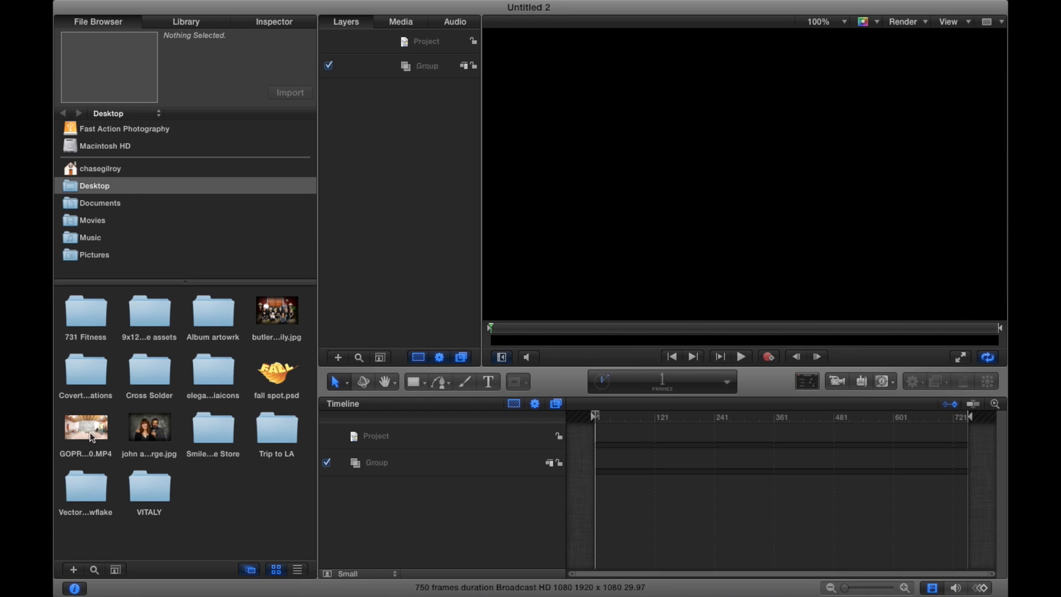
pyautogui.moveTo(90, 432); pyautogui.dragTo(394, 113)
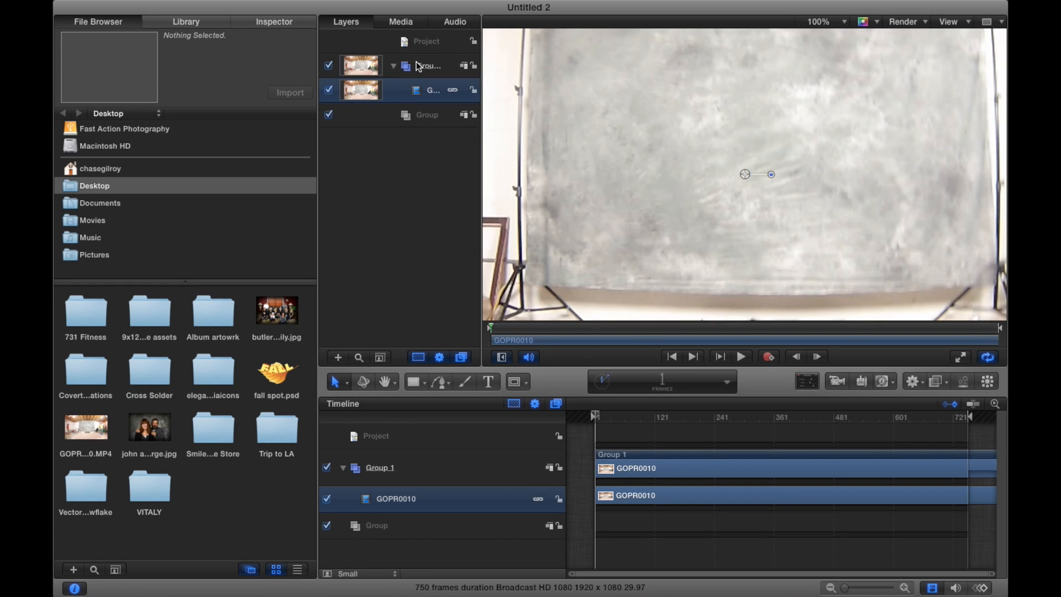
pyautogui.click(844, 22)
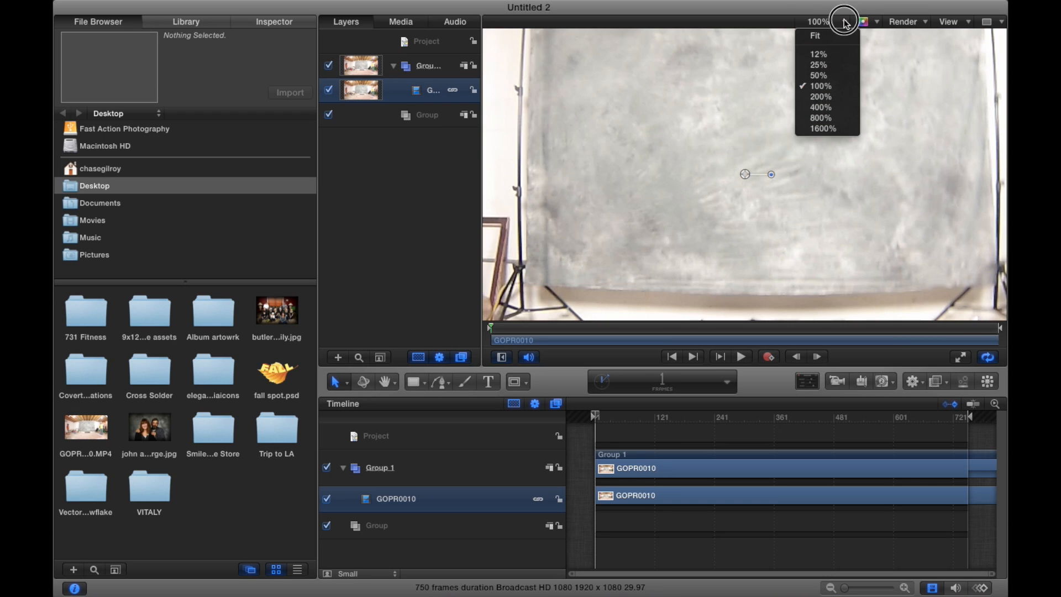
pyautogui.click(845, 36)
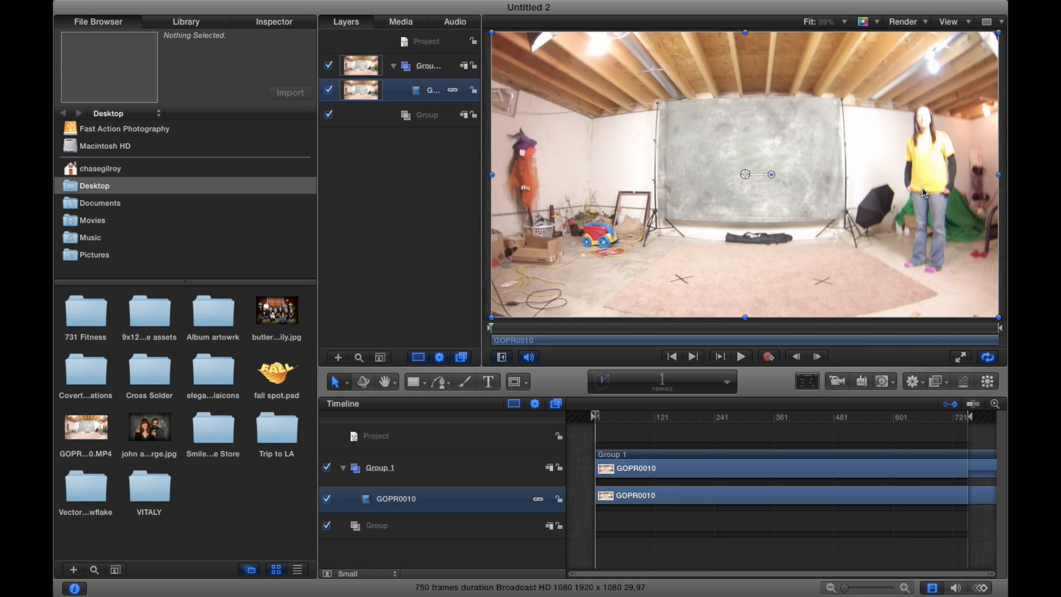
# Check the GOPR0010 footage and shift Group 1 earlier in the timeline to skip the opening part with the woman
pyautogui.click(596, 415)
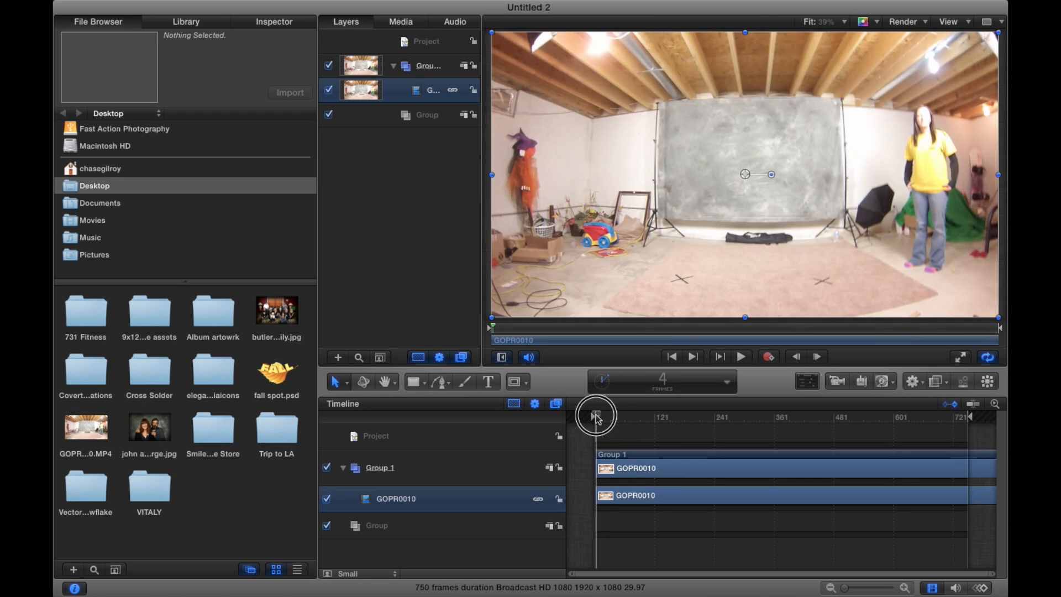
pyautogui.moveTo(597, 417); pyautogui.dragTo(792, 416)
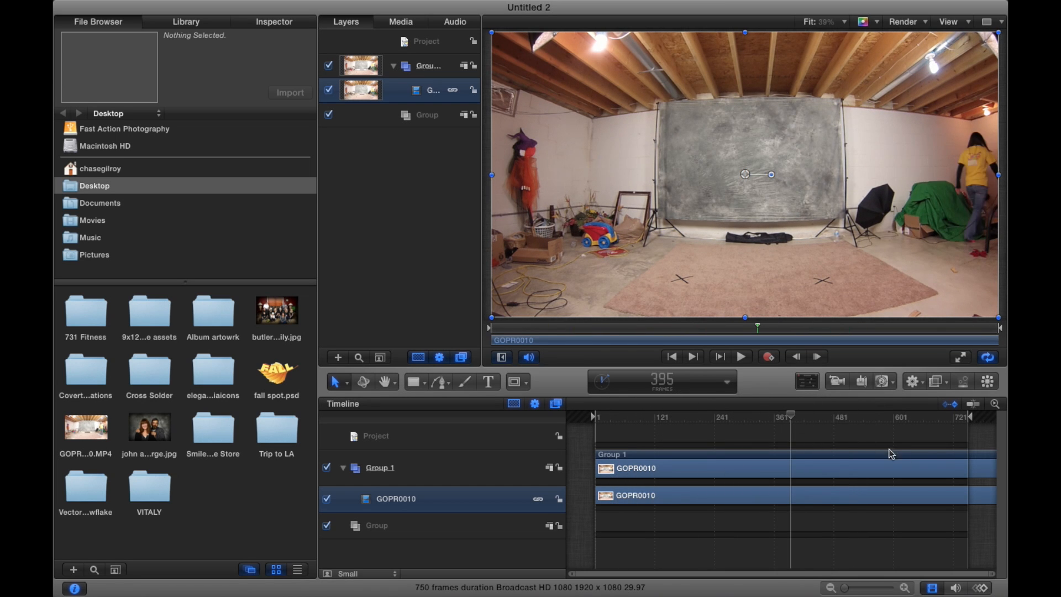
pyautogui.moveTo(891, 454); pyautogui.dragTo(796, 457)
pyautogui.moveTo(823, 417); pyautogui.dragTo(834, 415)
pyautogui.moveTo(860, 459); pyautogui.dragTo(722, 459)
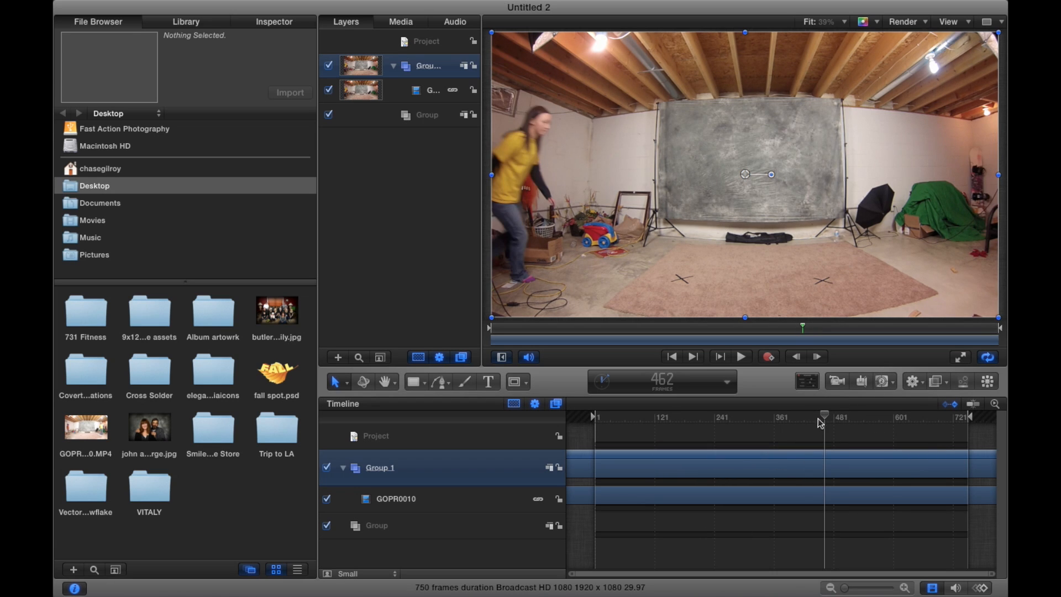
pyautogui.moveTo(836, 453); pyautogui.dragTo(633, 452)
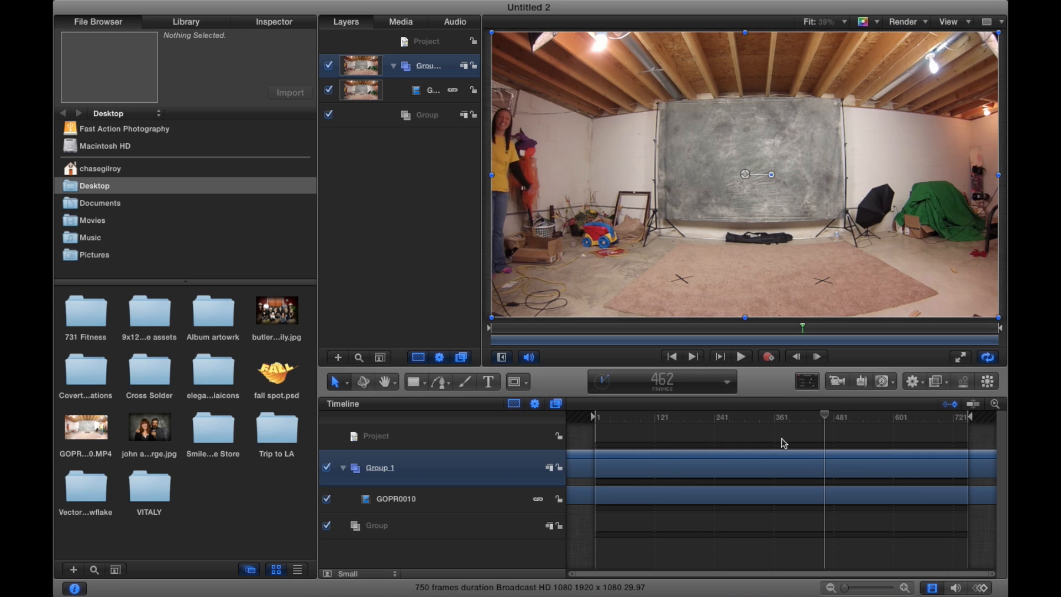
# Keep shifting Group 1 earlier until the project starts on the empty room and covers the jump of the man in green
pyautogui.moveTo(829, 417); pyautogui.dragTo(851, 419)
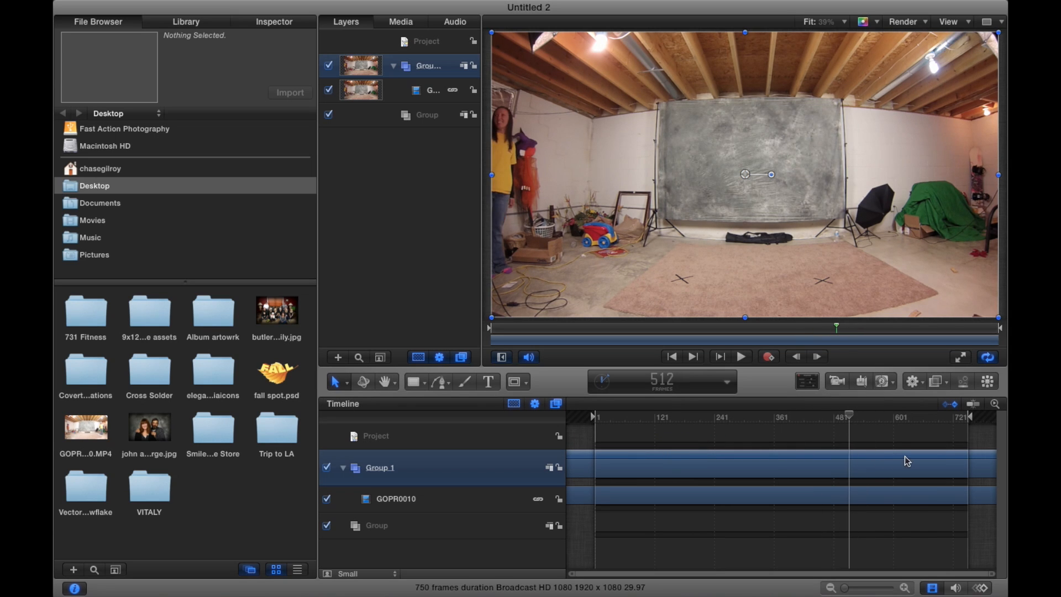
pyautogui.moveTo(904, 456); pyautogui.dragTo(724, 460)
pyautogui.moveTo(829, 457); pyautogui.dragTo(736, 461)
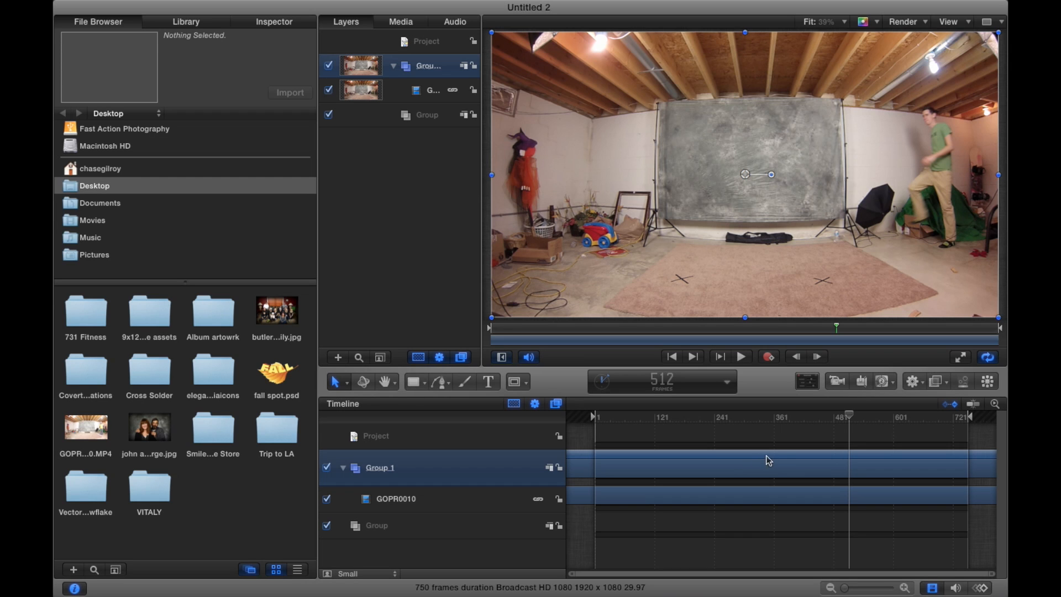
pyautogui.moveTo(782, 454); pyautogui.dragTo(751, 454)
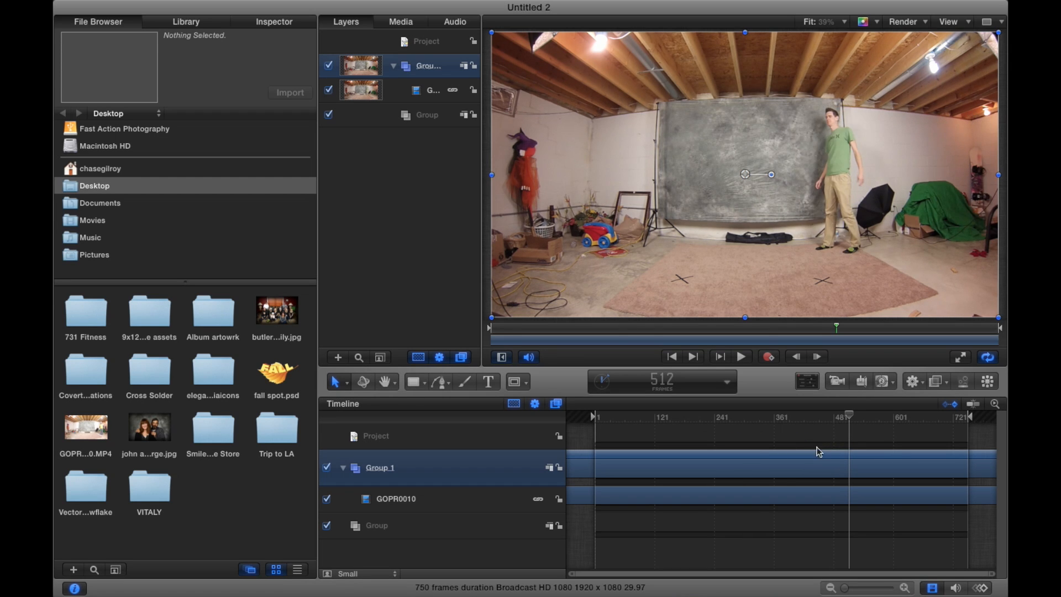
pyautogui.moveTo(815, 456); pyautogui.dragTo(815, 456)
pyautogui.moveTo(850, 416); pyautogui.dragTo(802, 416)
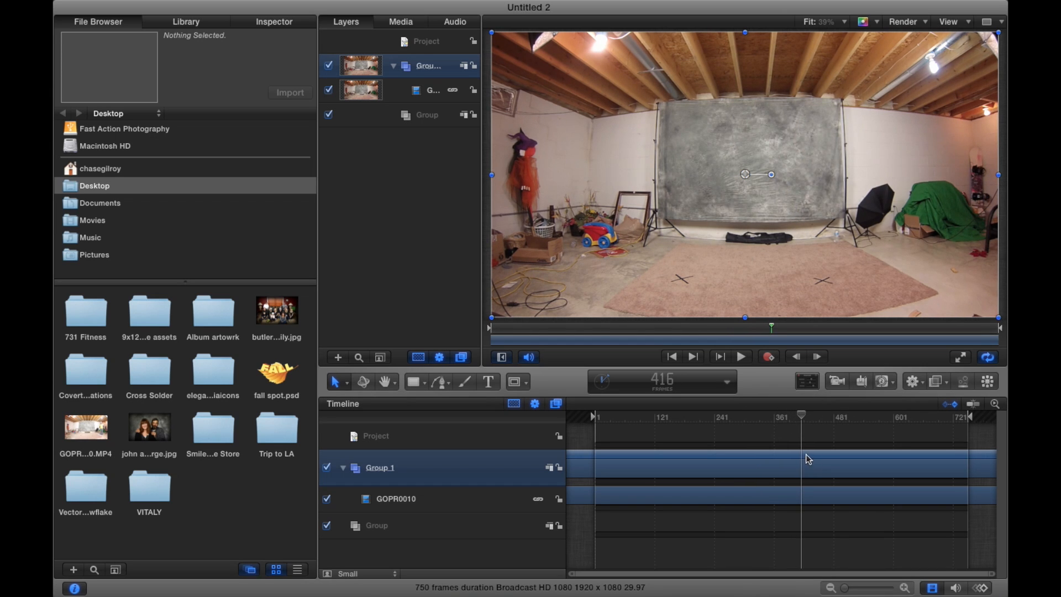
pyautogui.moveTo(808, 458); pyautogui.dragTo(596, 456)
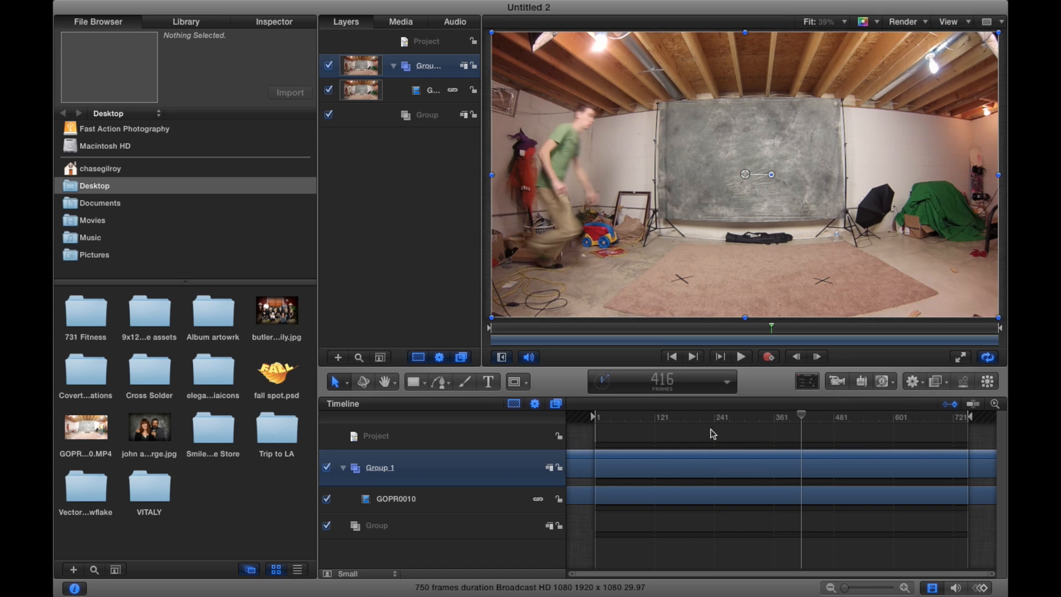
# Play the repositioned footage from the start through the jump, and return the playhead to the beginning
pyautogui.moveTo(798, 417); pyautogui.dragTo(583, 423)
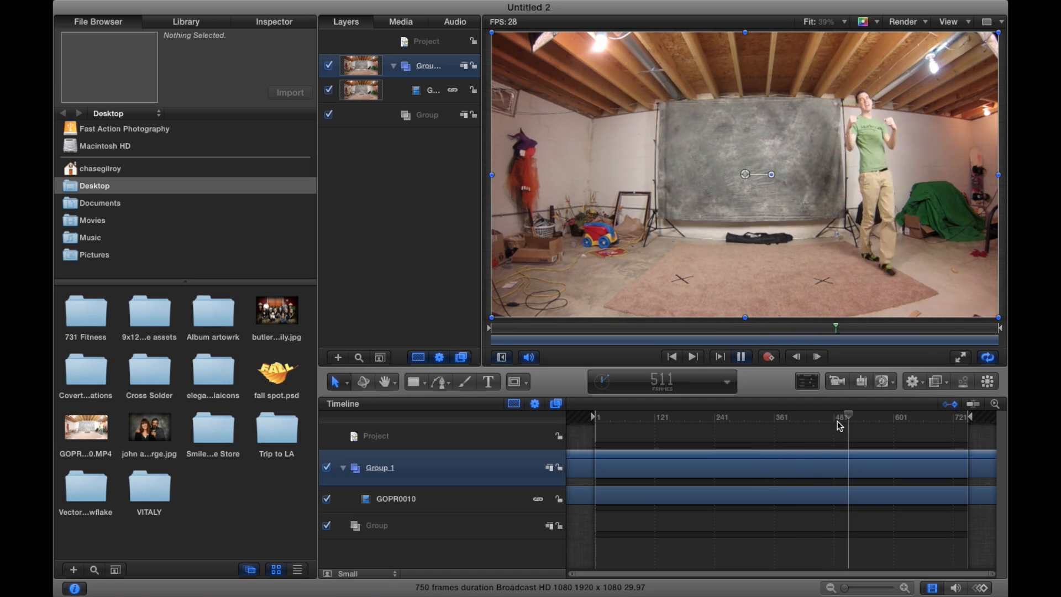
pyautogui.press('space')
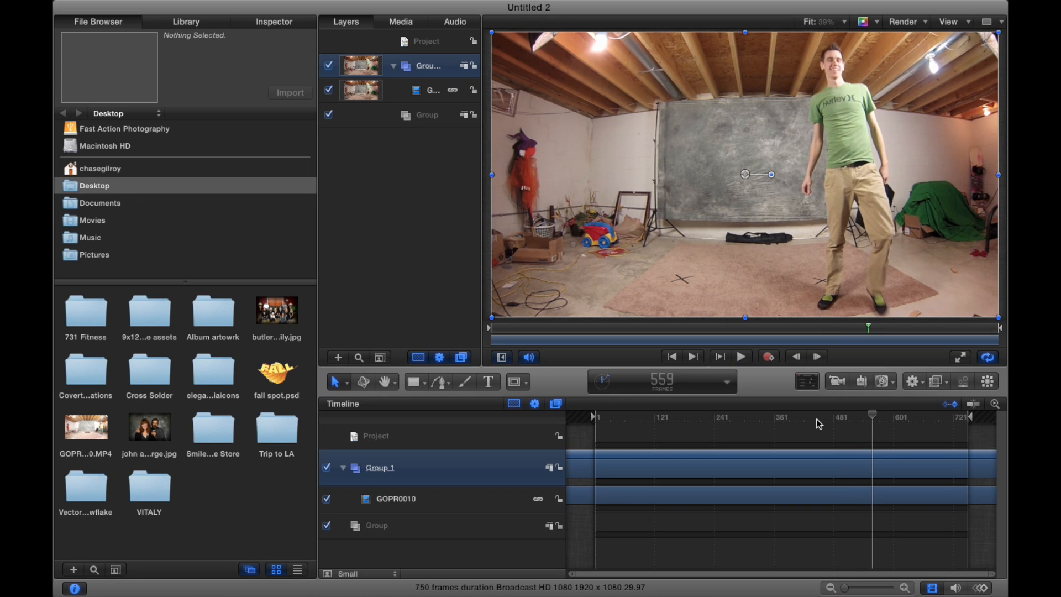
pyautogui.moveTo(874, 420); pyautogui.dragTo(595, 417)
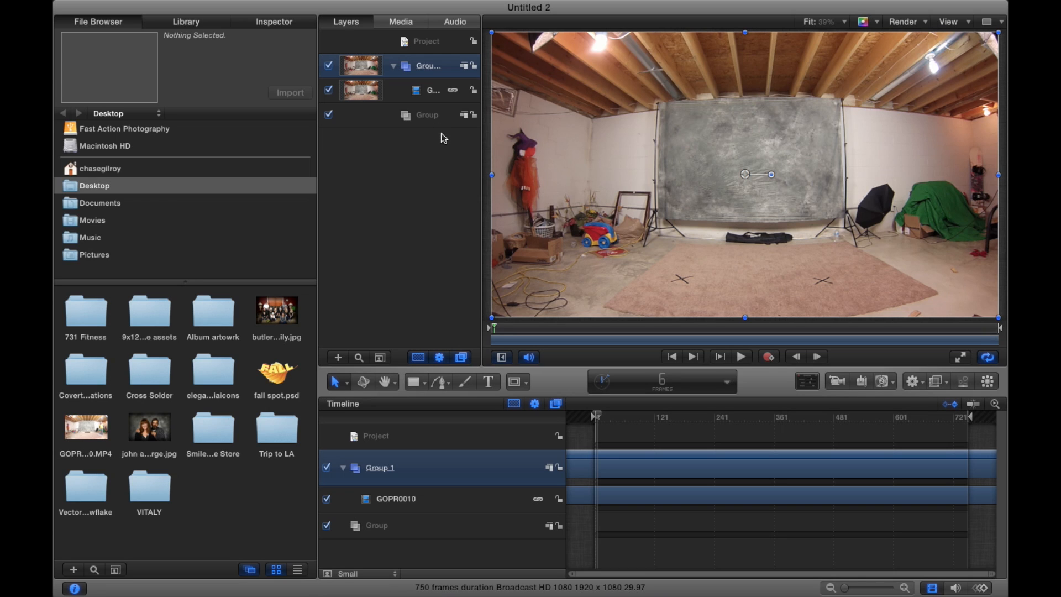
# Duplicate Group 1 and rename the copy Freeze
pyautogui.click(412, 216)
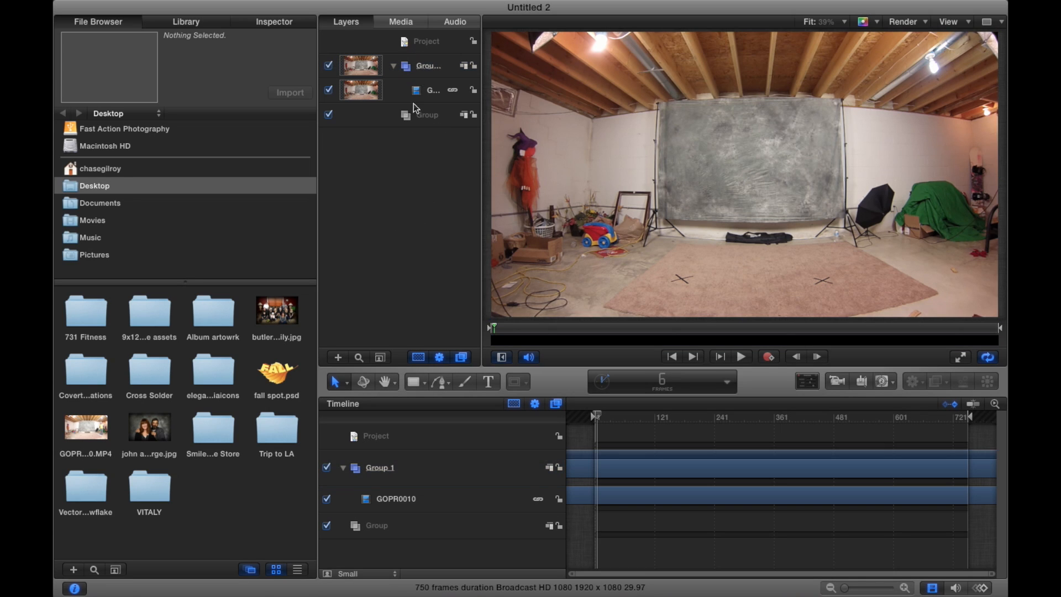
pyautogui.click(420, 67)
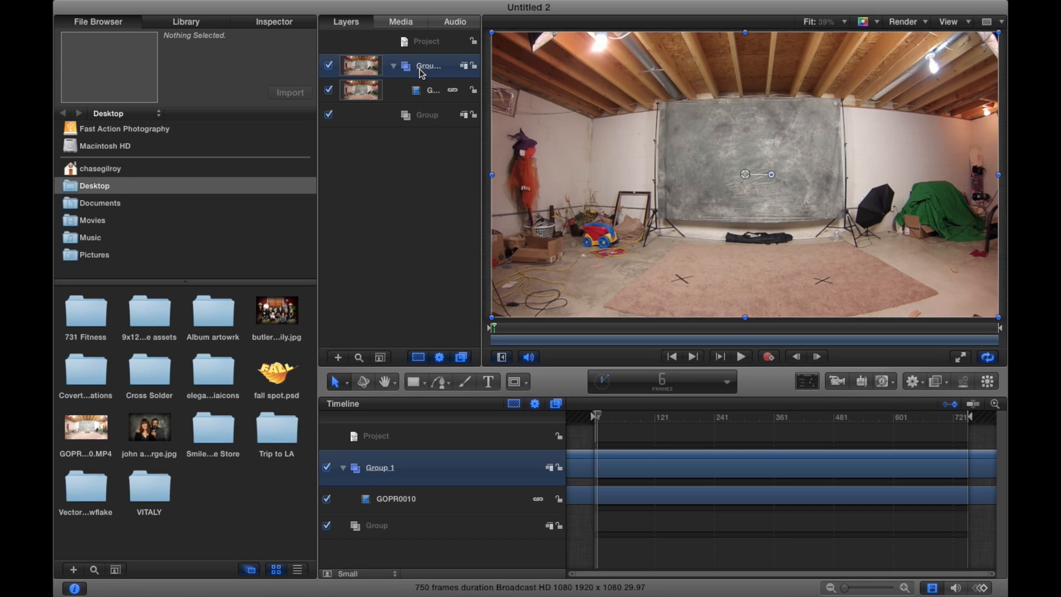
pyautogui.press('super+d')
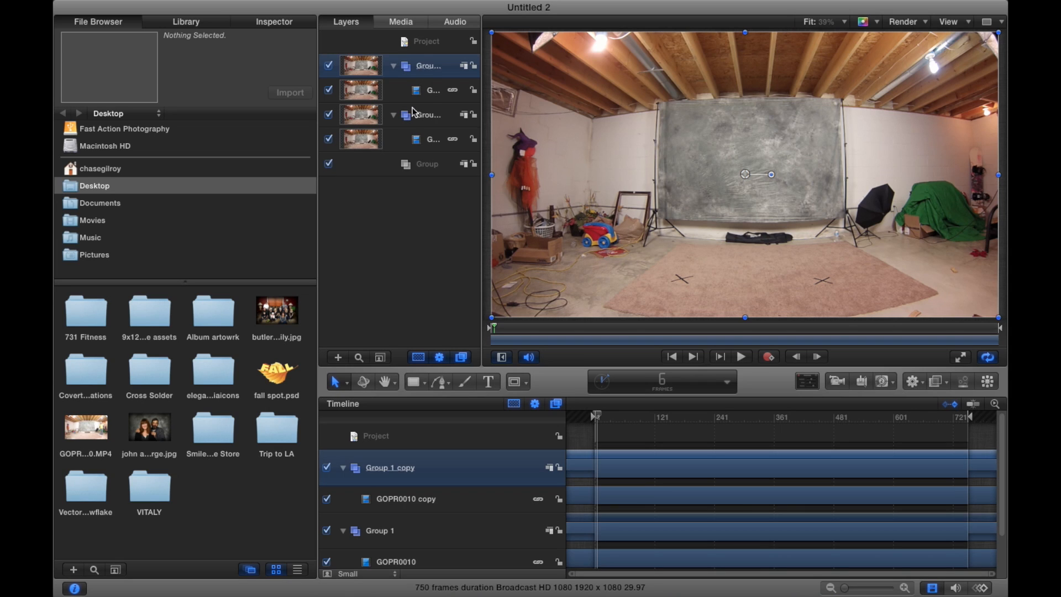
pyautogui.doubleClick(424, 67)
pyautogui.write('Freeze')
pyautogui.press('Return')
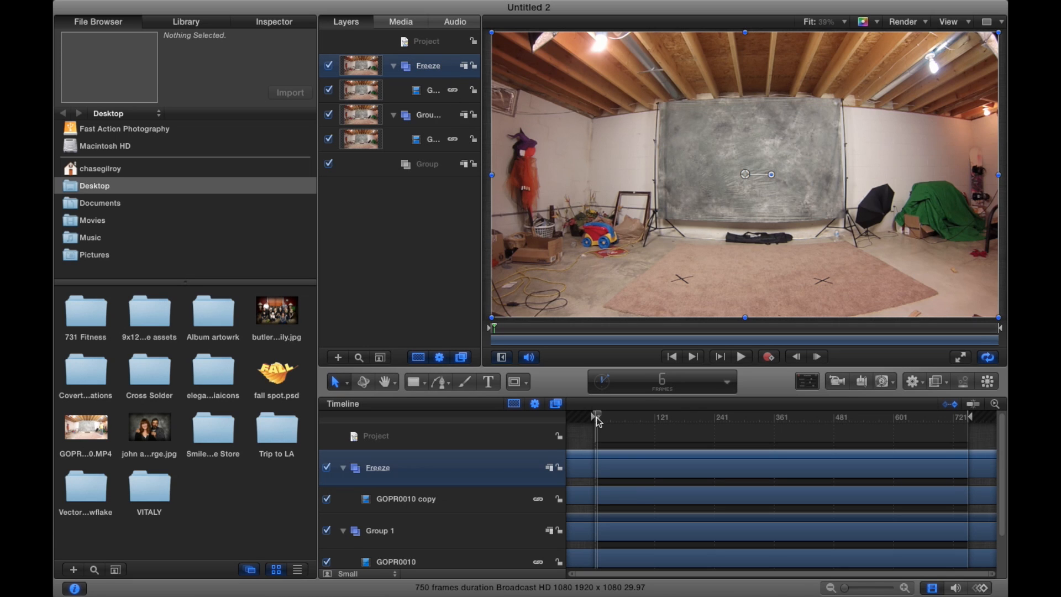
# Find the mid-air jump pose at frame 441 and set the Freeze group's In point to 441
pyautogui.moveTo(597, 420); pyautogui.dragTo(816, 418)
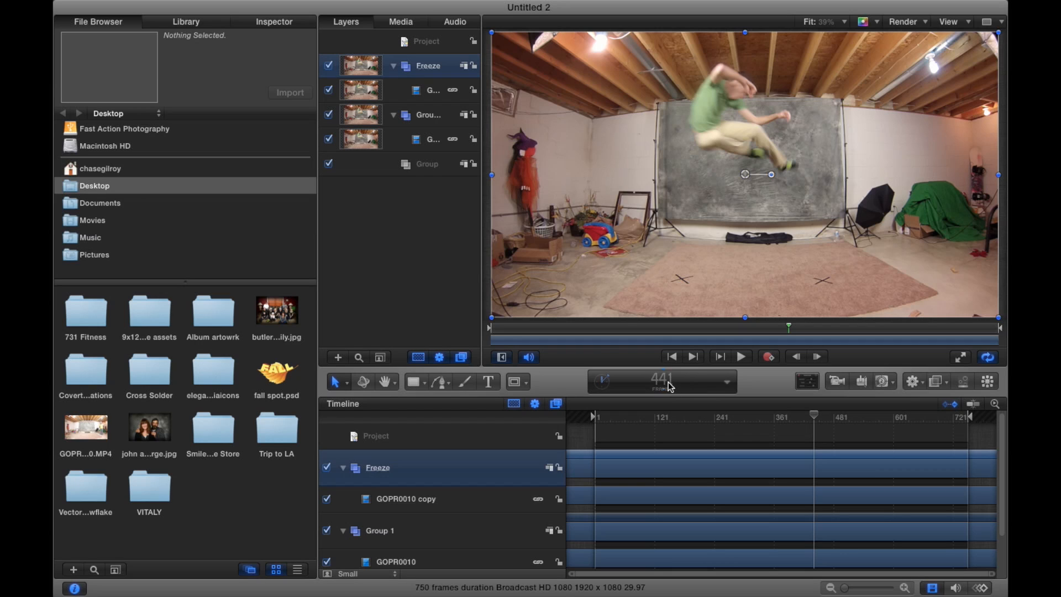
pyautogui.click(276, 23)
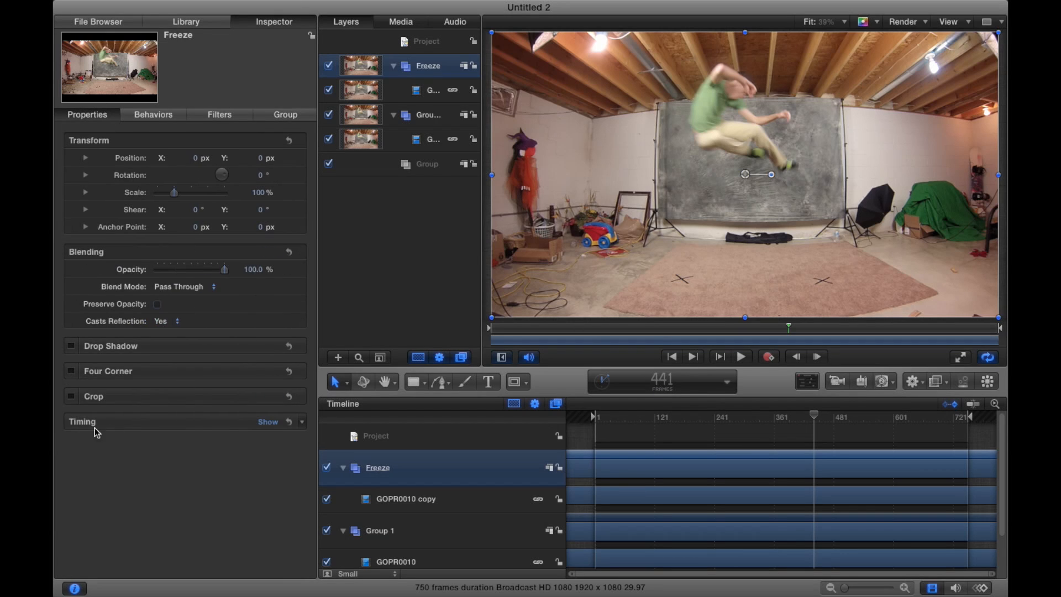
pyautogui.click(267, 423)
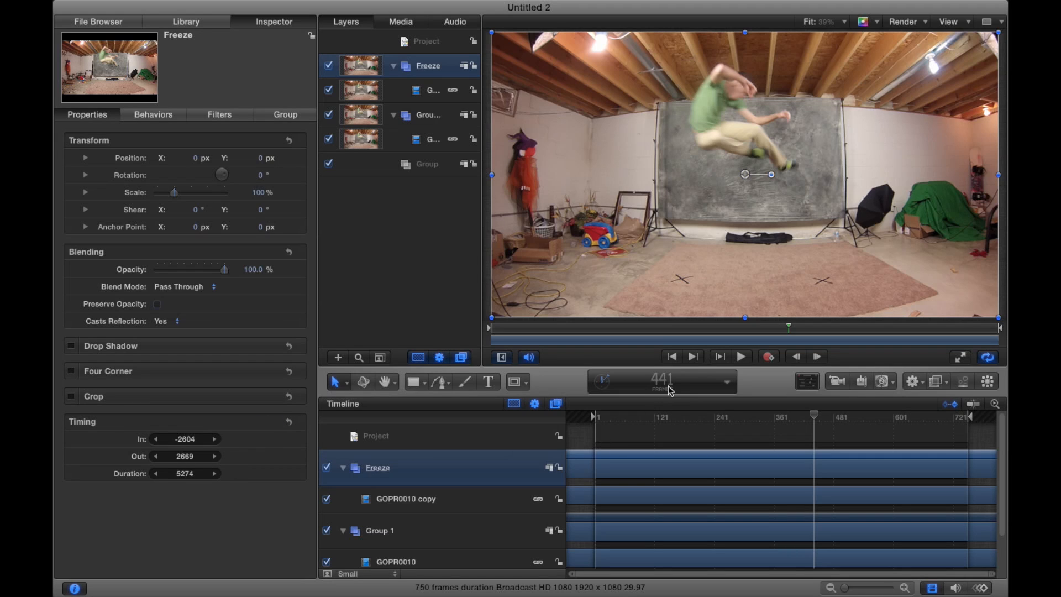
pyautogui.click(189, 439)
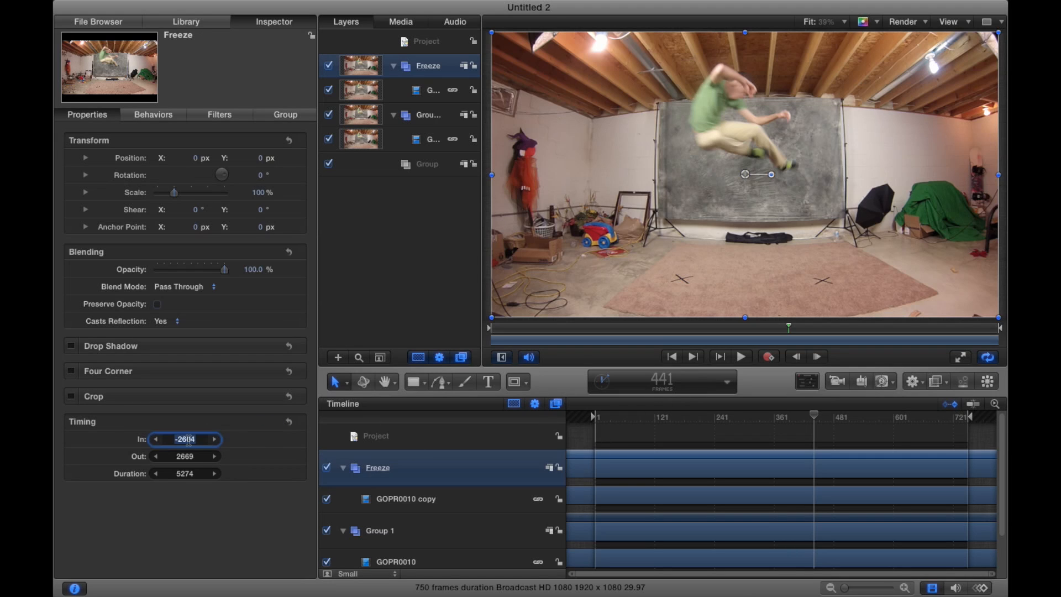
pyautogui.write('441')
pyautogui.press('Tab')
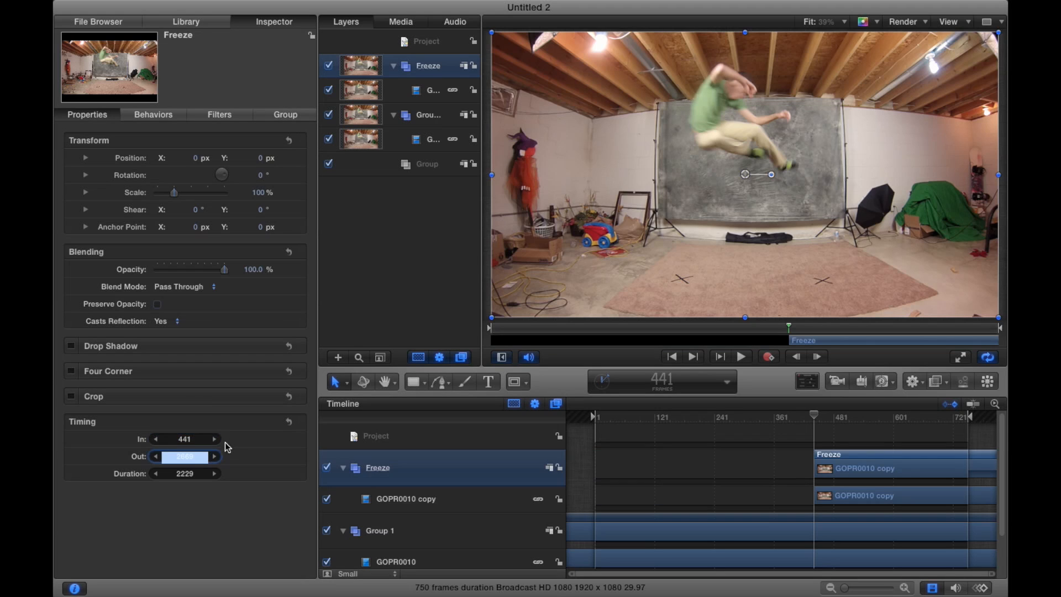
# Slow the GOPR0010 copy clip in the Freeze group to 0.1% constant speed and set its End Condition to Hold
pyautogui.click(424, 93)
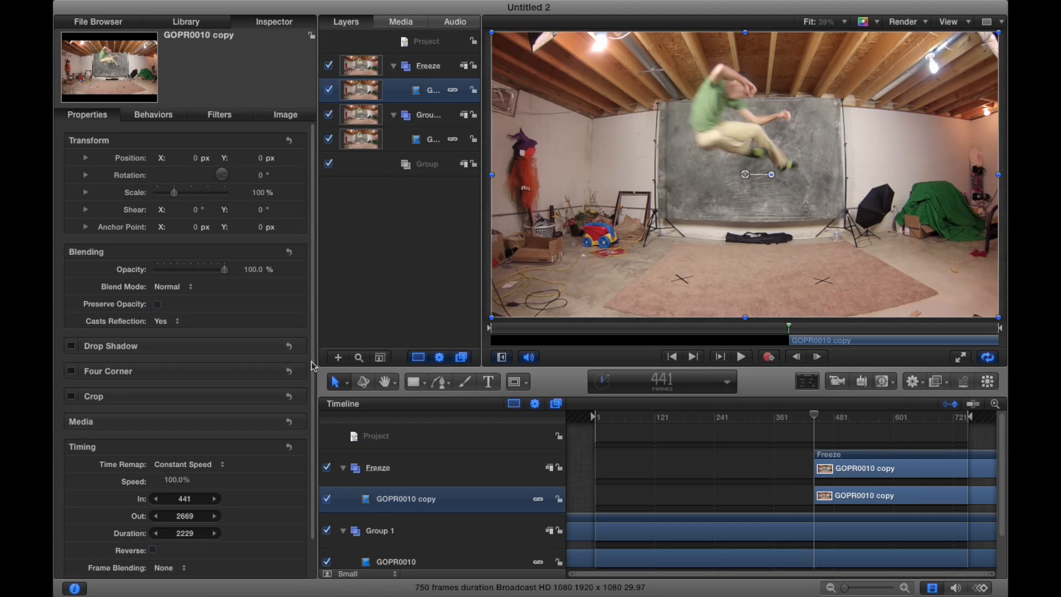
pyautogui.scroll(-1, 247, 480)
pyautogui.click(178, 473)
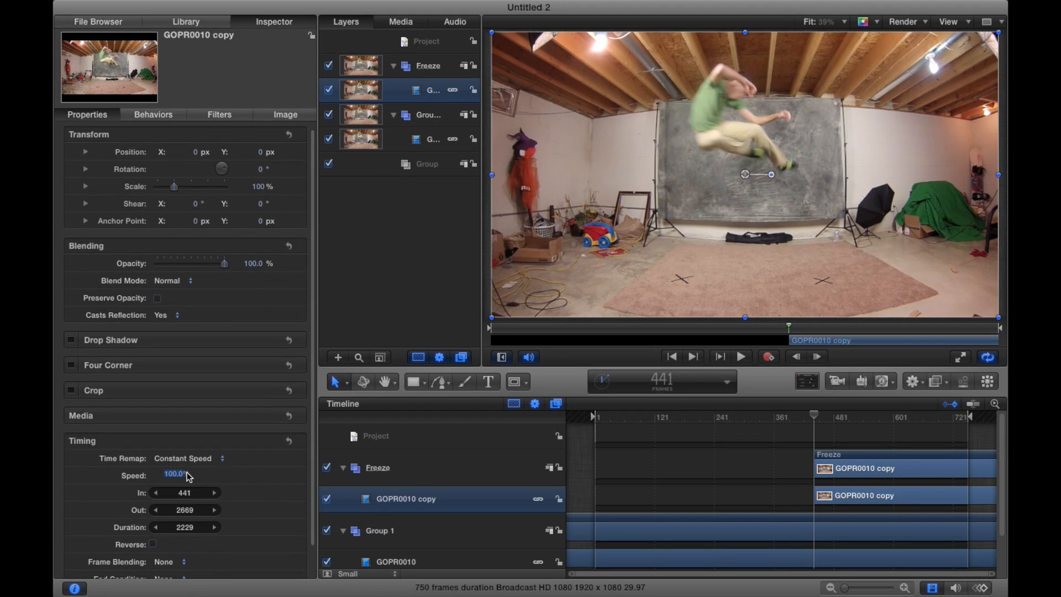
pyautogui.write('0.01')
pyautogui.press('Return')
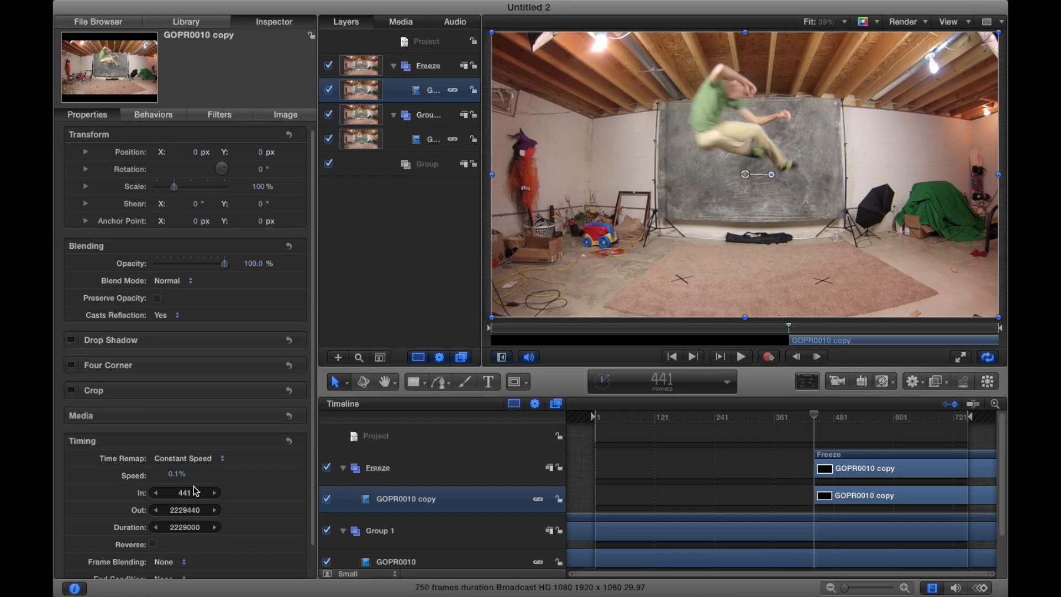
pyautogui.scroll(-2, 188, 541)
pyautogui.scroll(-3, 195, 535)
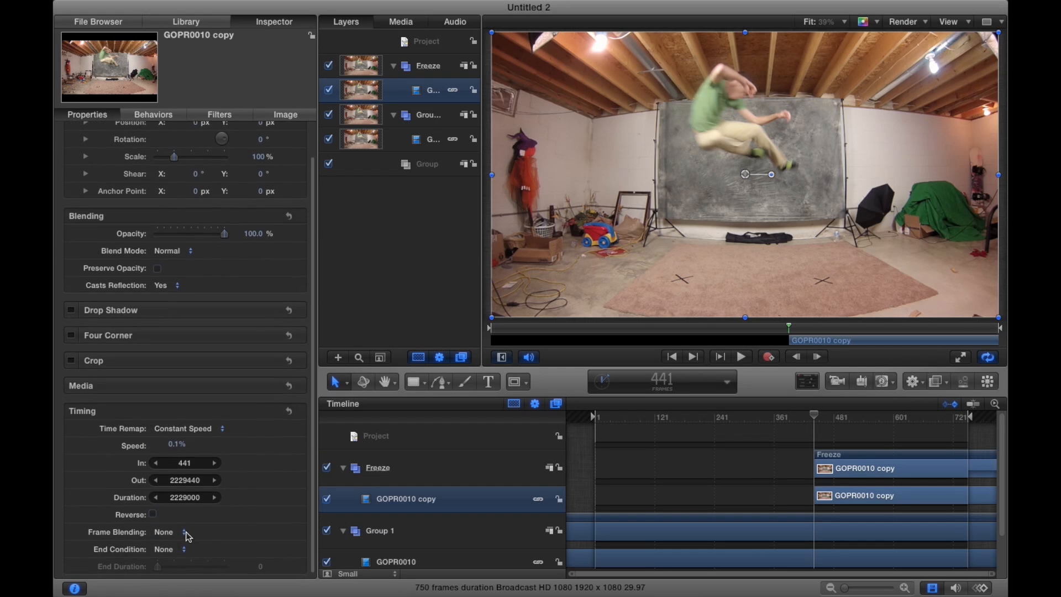
pyautogui.click(171, 548)
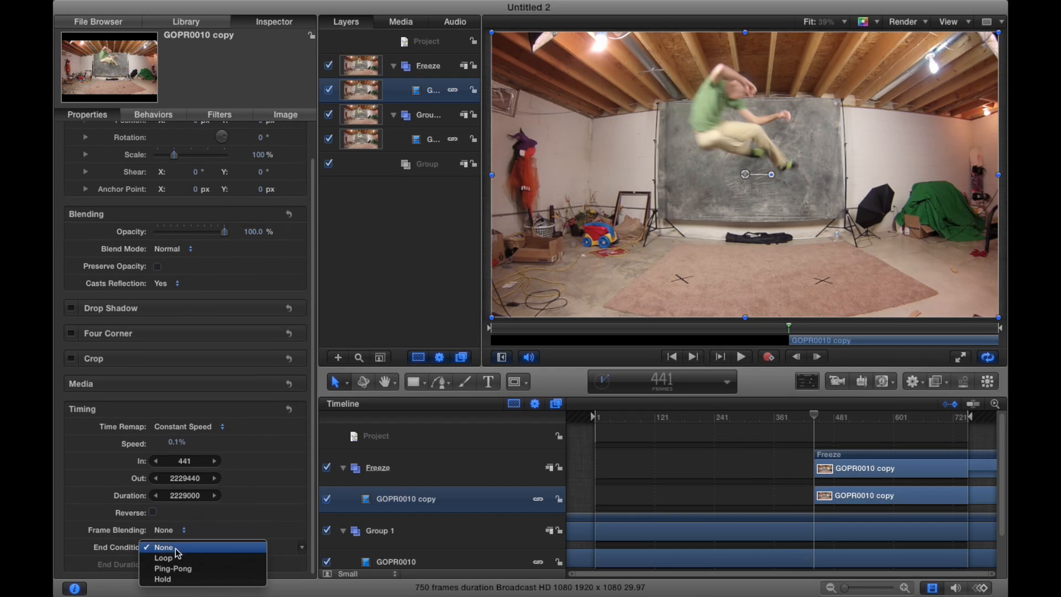
pyautogui.click(165, 579)
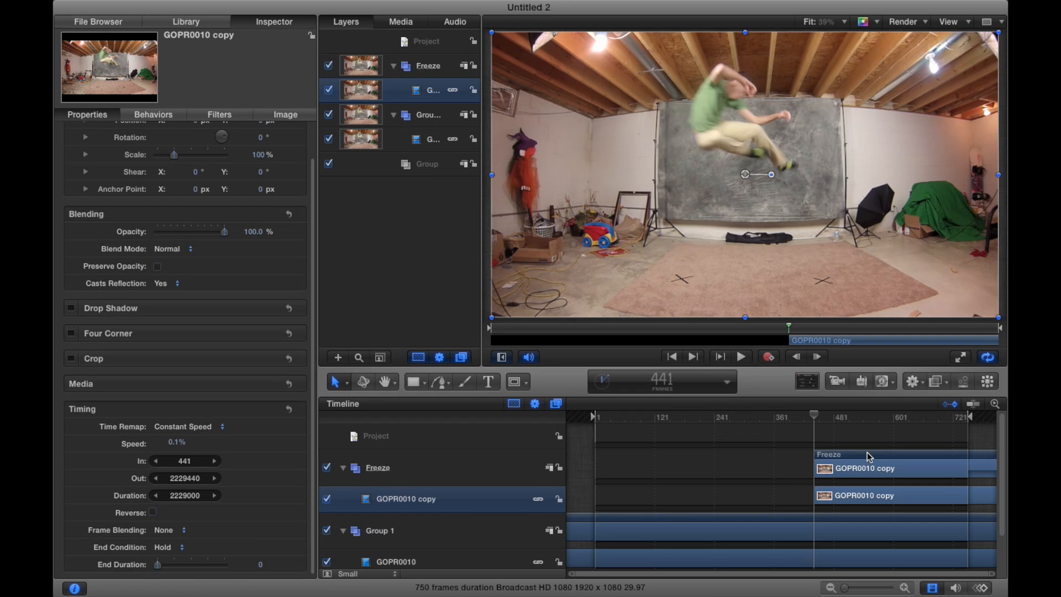
# Move the Freeze group to the start of the project and scrub its first frames to check the frozen pose
pyautogui.moveTo(876, 452); pyautogui.dragTo(658, 463)
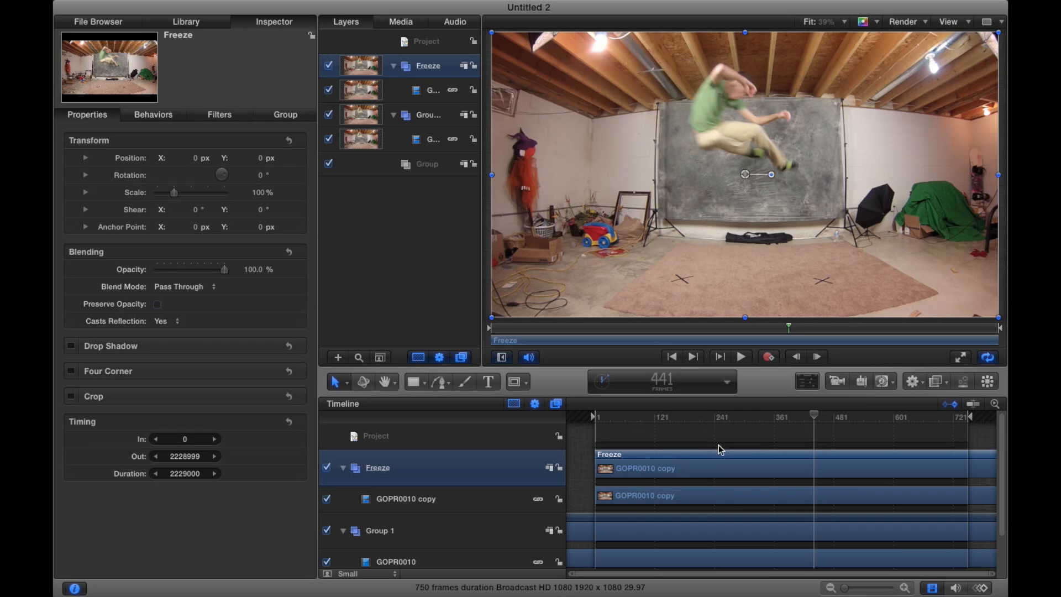
pyautogui.moveTo(812, 416); pyautogui.dragTo(607, 435)
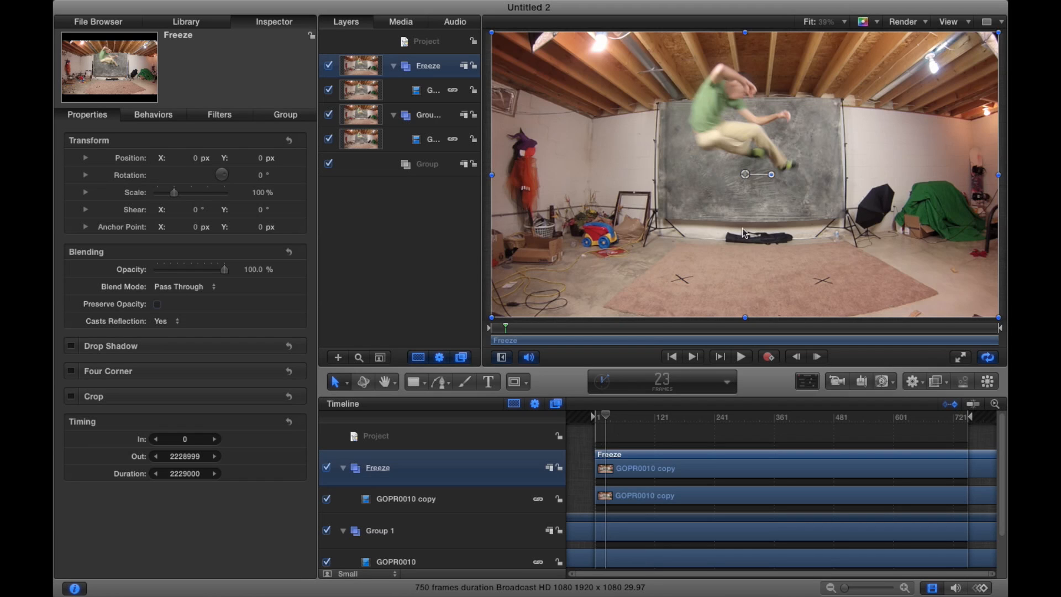
pyautogui.moveTo(607, 415)
pyautogui.mouseDown()
pyautogui.moveTo(656, 414)
pyautogui.moveTo(608, 419)
pyautogui.moveTo(617, 423)
pyautogui.mouseUp()
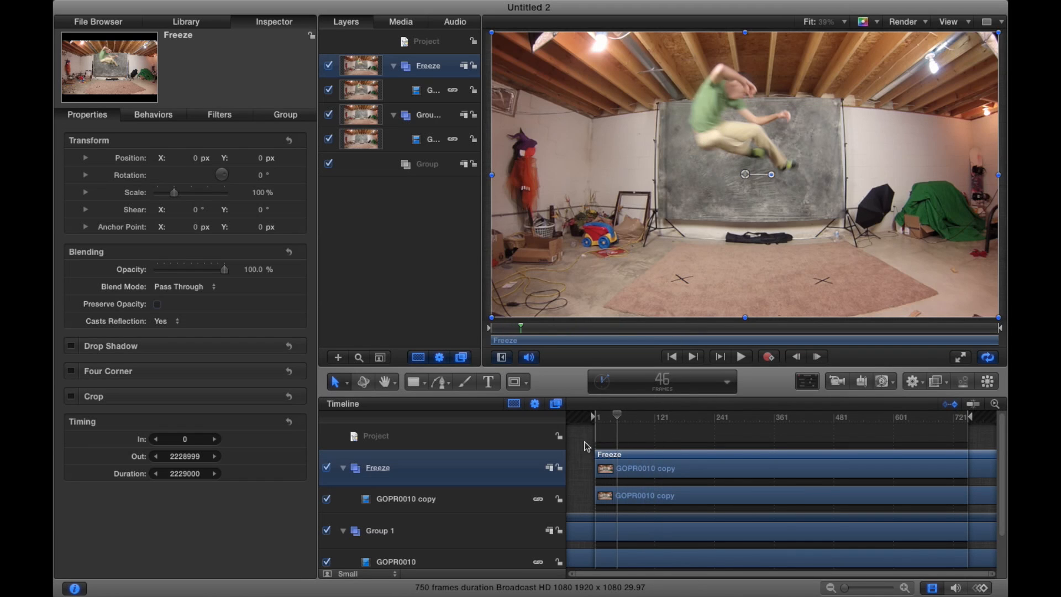
pyautogui.scroll(-2, 344, 527)
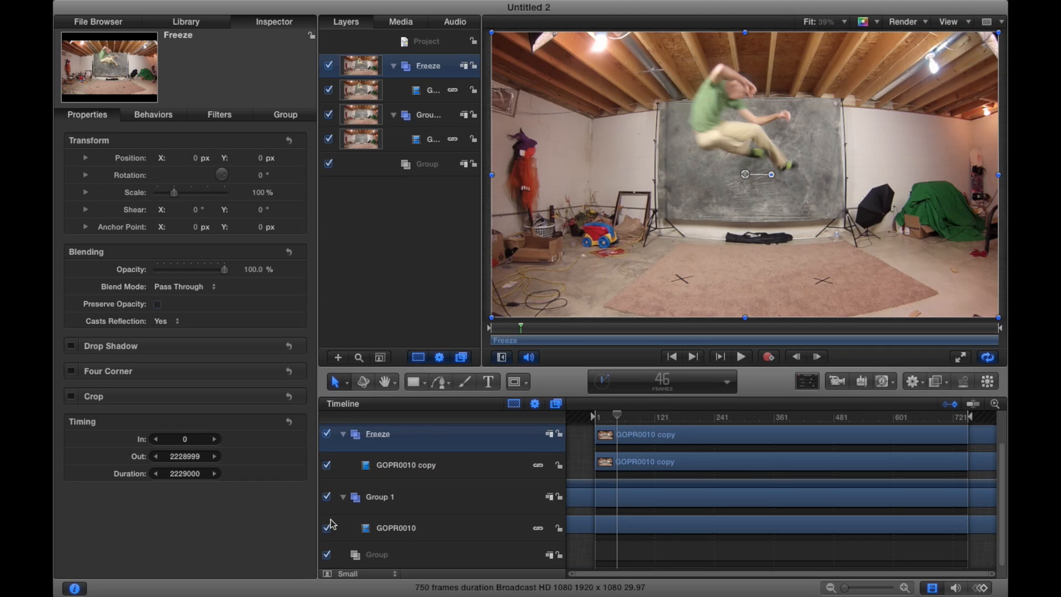
# Check the frozen pose around frame 16 with Group 1 hidden, toggling the Freeze group's visibility, and make both groups visible again
pyautogui.click(327, 497)
pyautogui.moveTo(617, 416)
pyautogui.mouseDown()
pyautogui.moveTo(628, 416)
pyautogui.moveTo(602, 418)
pyautogui.mouseUp()
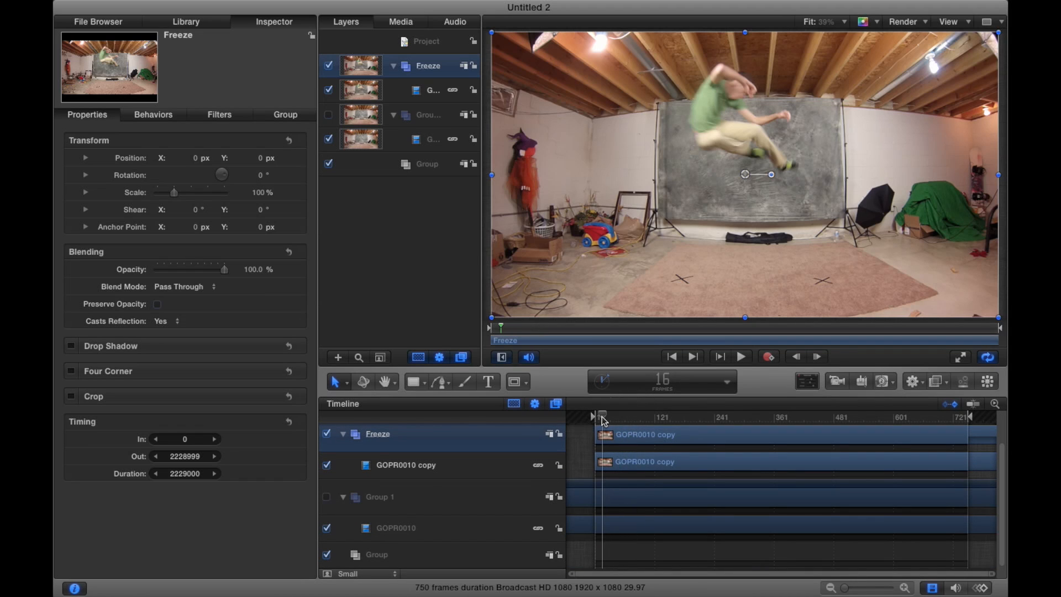
pyautogui.click(327, 434)
pyautogui.click(327, 434)
pyautogui.click(328, 434)
pyautogui.click(327, 434)
pyautogui.click(327, 497)
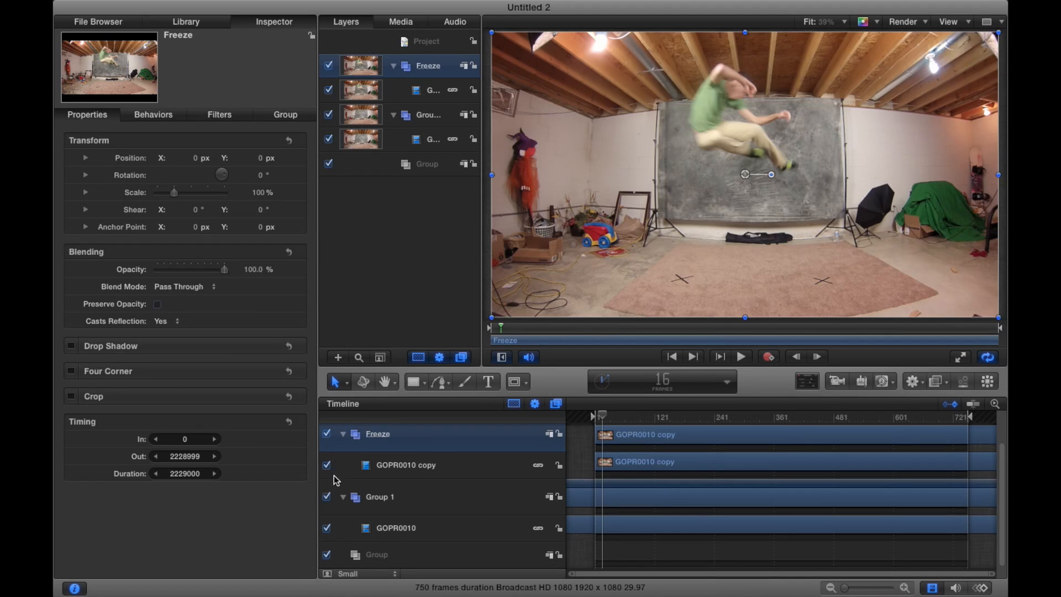
# Toggle the Freeze group's visibility to compare the jump pose with the original footage beneath it, and return to the project's first frame
pyautogui.click(327, 434)
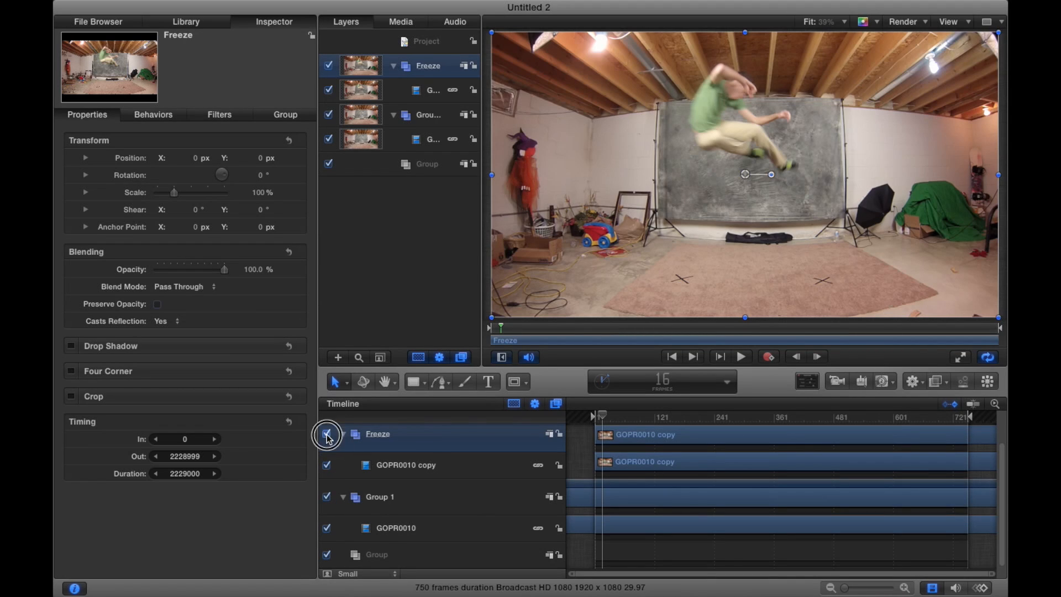
pyautogui.click(327, 434)
pyautogui.click(327, 435)
pyautogui.click(327, 435)
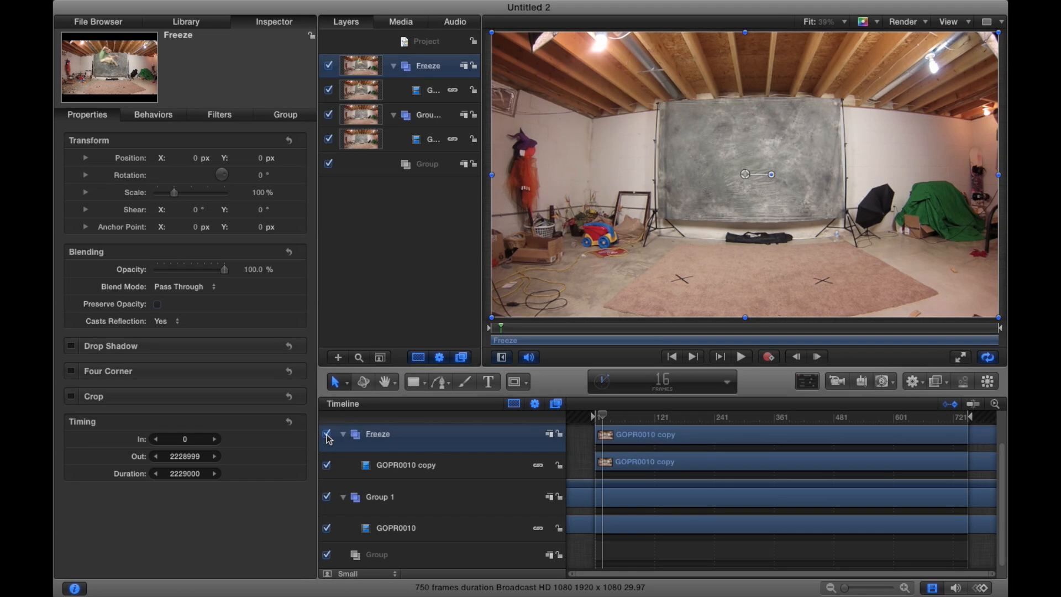
pyautogui.click(327, 435)
pyautogui.click(327, 435)
pyautogui.moveTo(604, 415); pyautogui.dragTo(595, 418)
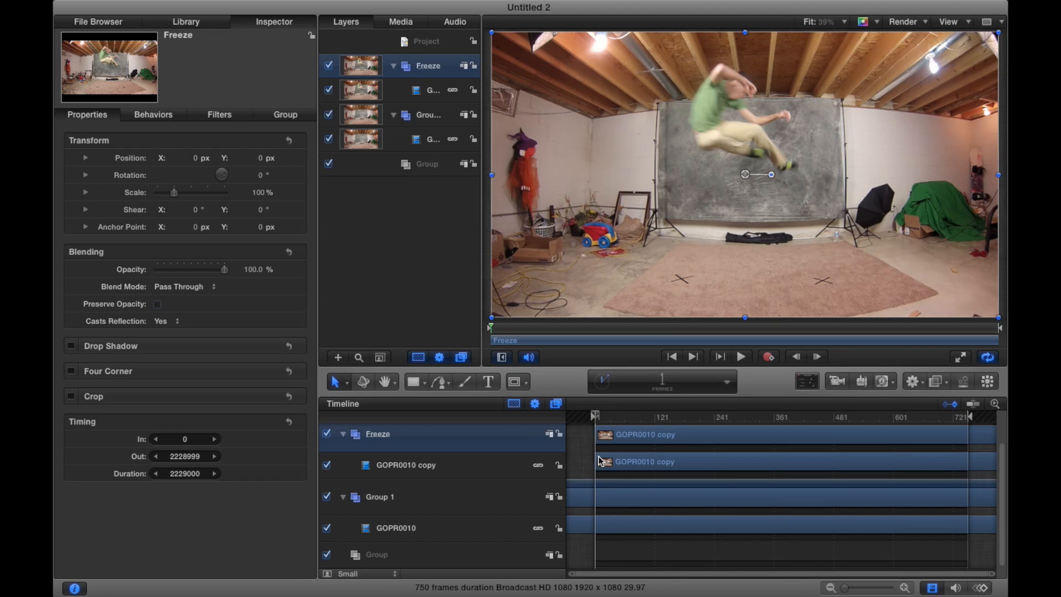
pyautogui.click(516, 381)
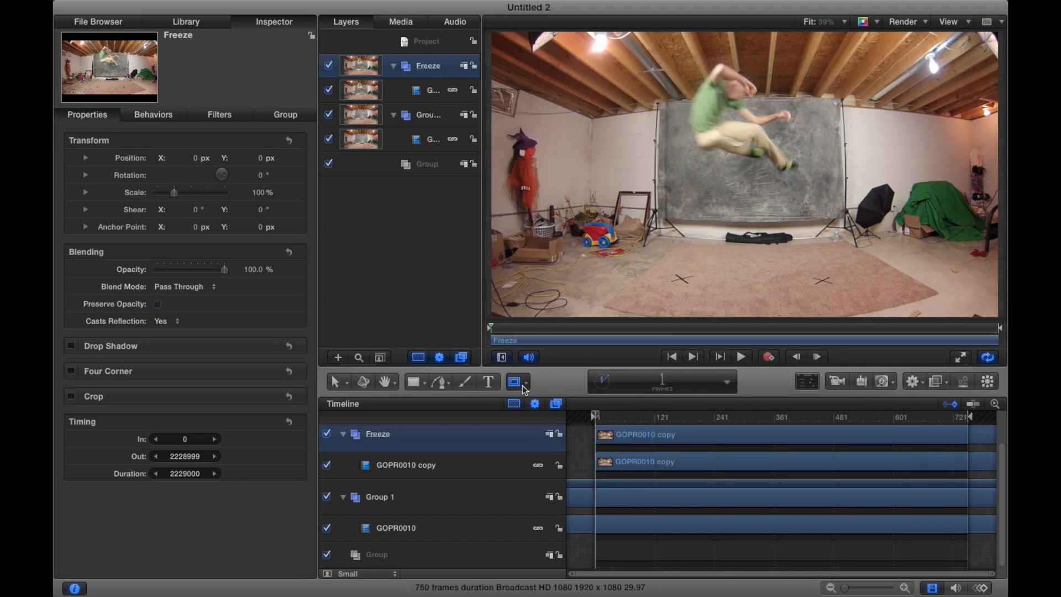
pyautogui.moveTo(522, 381); pyautogui.dragTo(545, 473)
pyautogui.scroll(10, 703, 92)
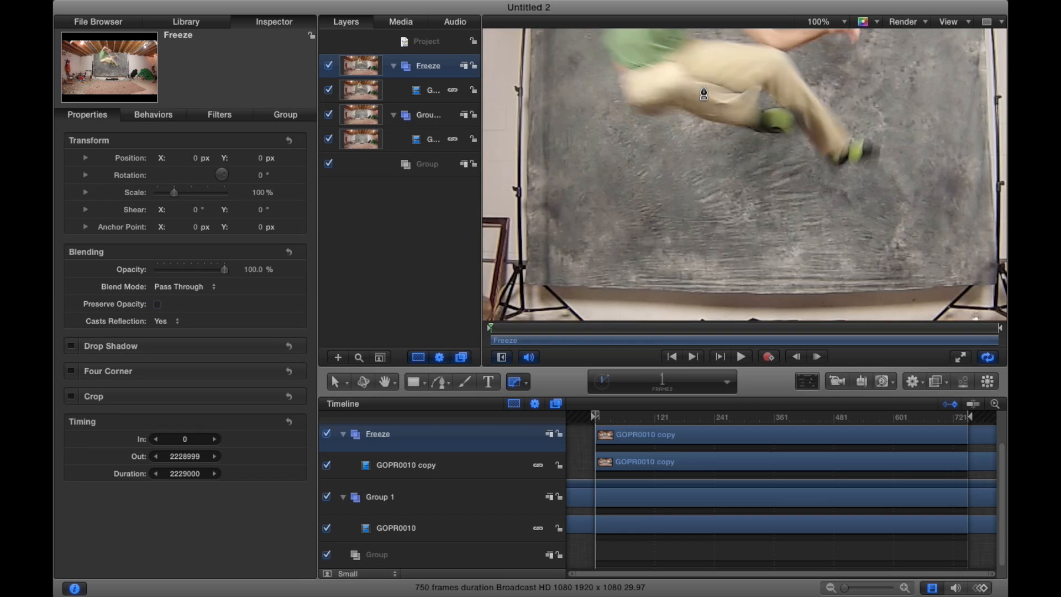
pyautogui.scroll(10, 695, 108)
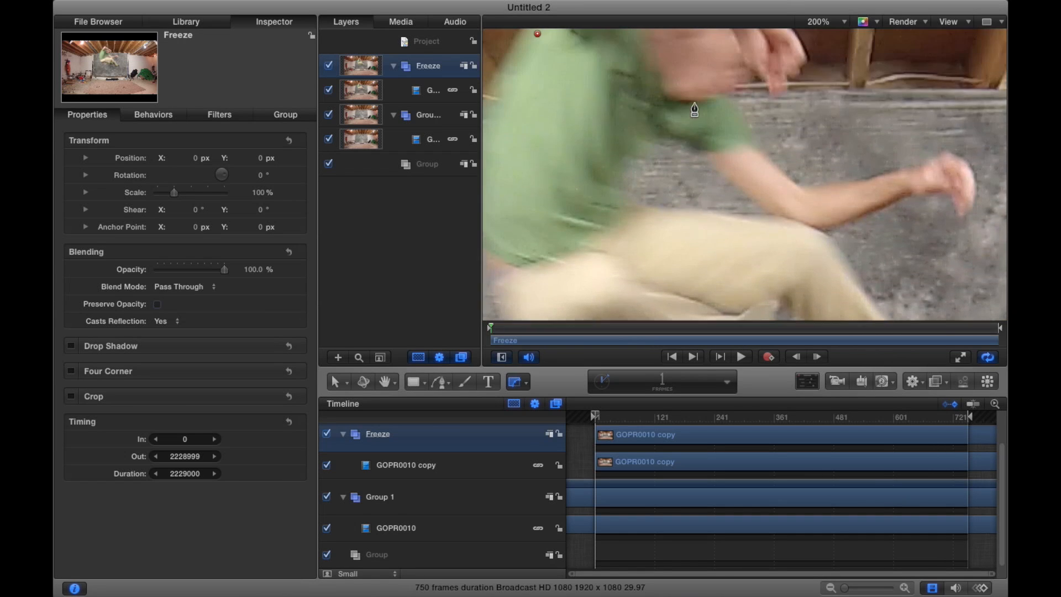
pyautogui.hscroll(-5, 577, 155)
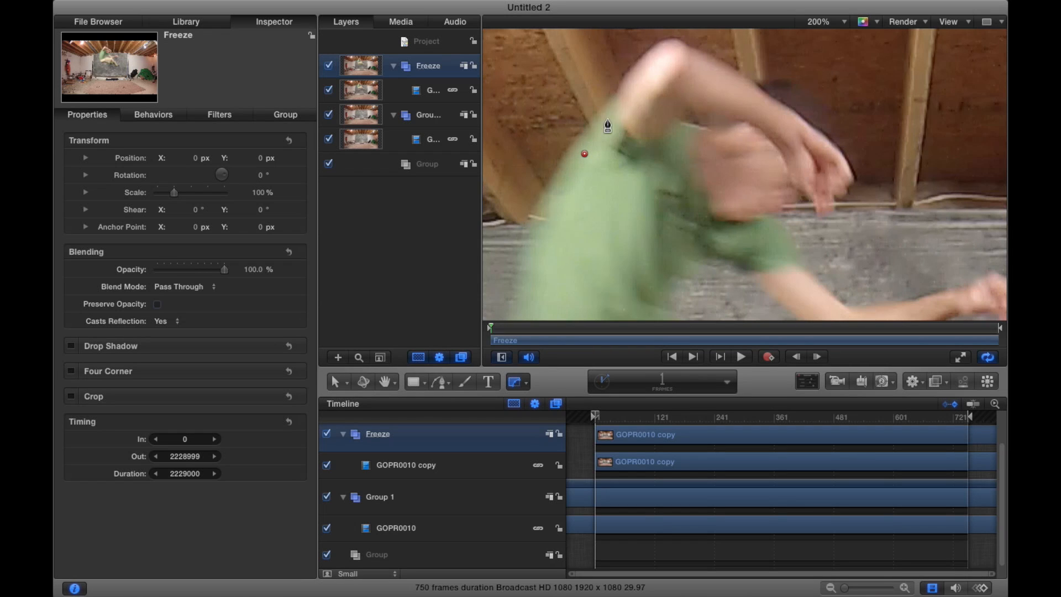
pyautogui.click(602, 124)
pyautogui.click(620, 99)
pyautogui.click(631, 77)
pyautogui.click(651, 56)
pyautogui.click(667, 46)
pyautogui.click(681, 49)
pyautogui.click(700, 55)
pyautogui.click(715, 67)
pyautogui.click(735, 78)
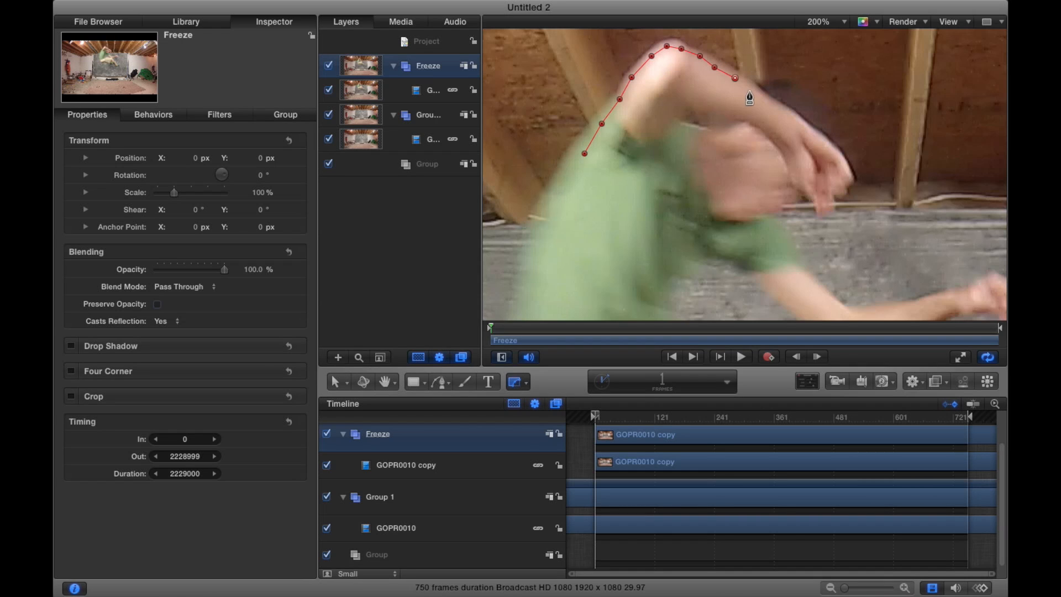
pyautogui.click(764, 100)
pyautogui.click(781, 109)
pyautogui.click(795, 122)
pyautogui.click(818, 136)
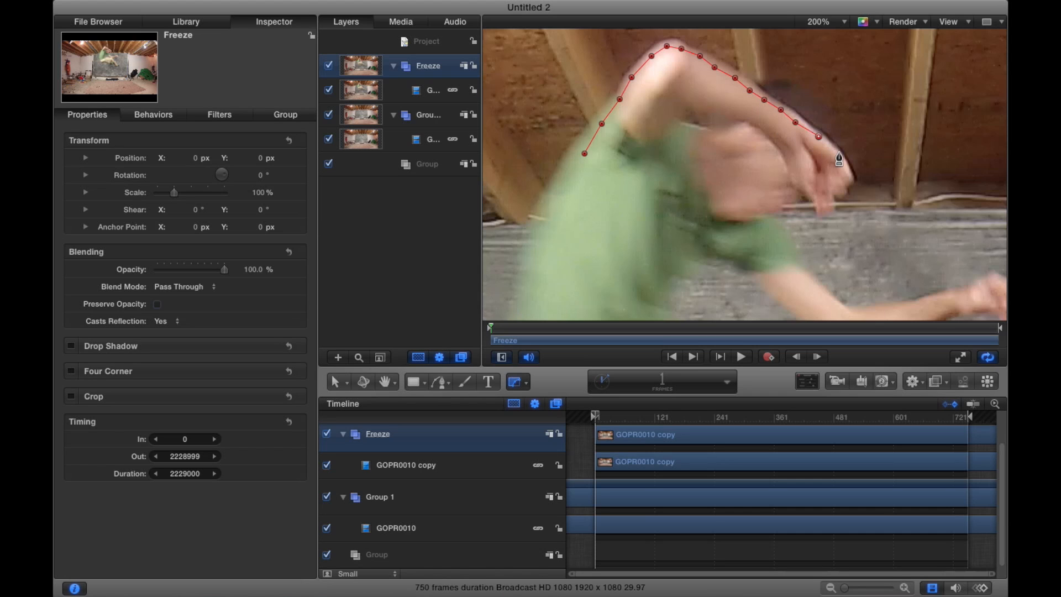
pyautogui.click(839, 151)
pyautogui.click(849, 169)
pyautogui.click(849, 183)
pyautogui.doubleClick(836, 202)
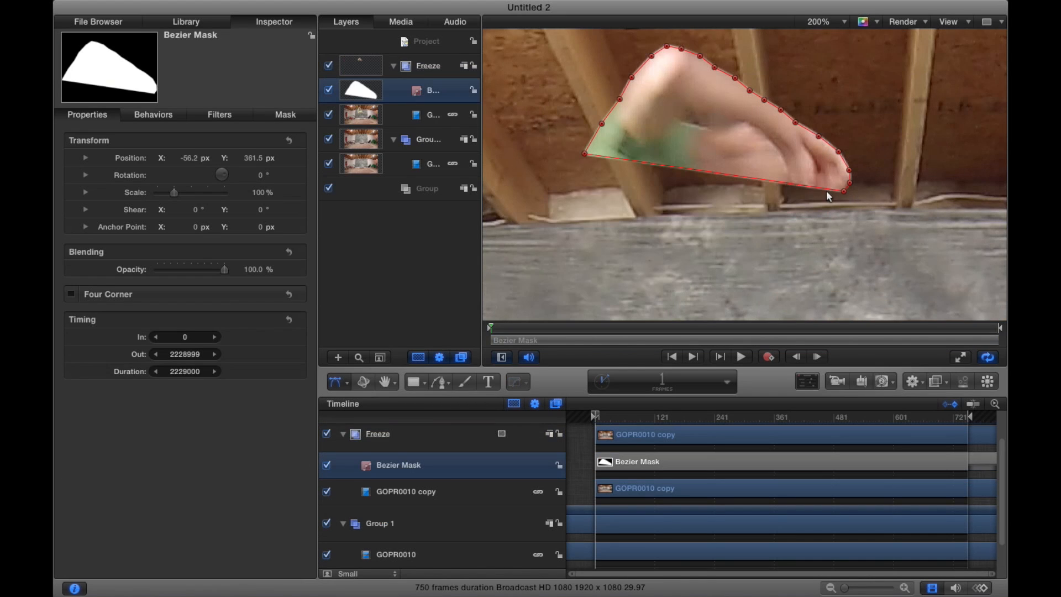
pyautogui.click(828, 191)
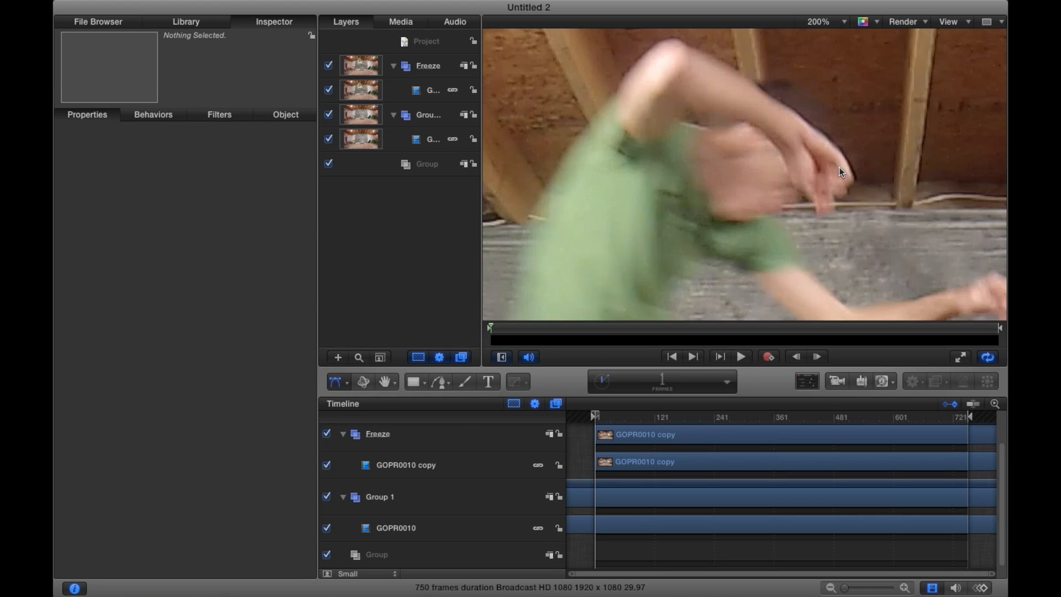
# Start a Bezier mask on the GOPR0010 copy clip in the Freeze group, tracing from the jumper's back up to the raised elbow
pyautogui.press('s')
pyautogui.click(823, 158)
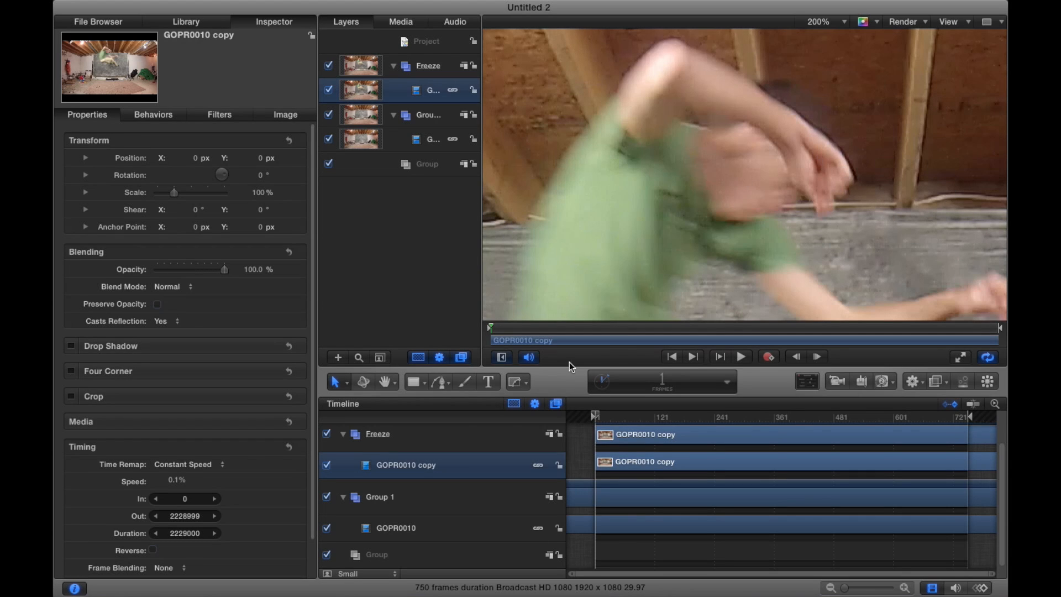
pyautogui.click(516, 381)
pyautogui.click(546, 472)
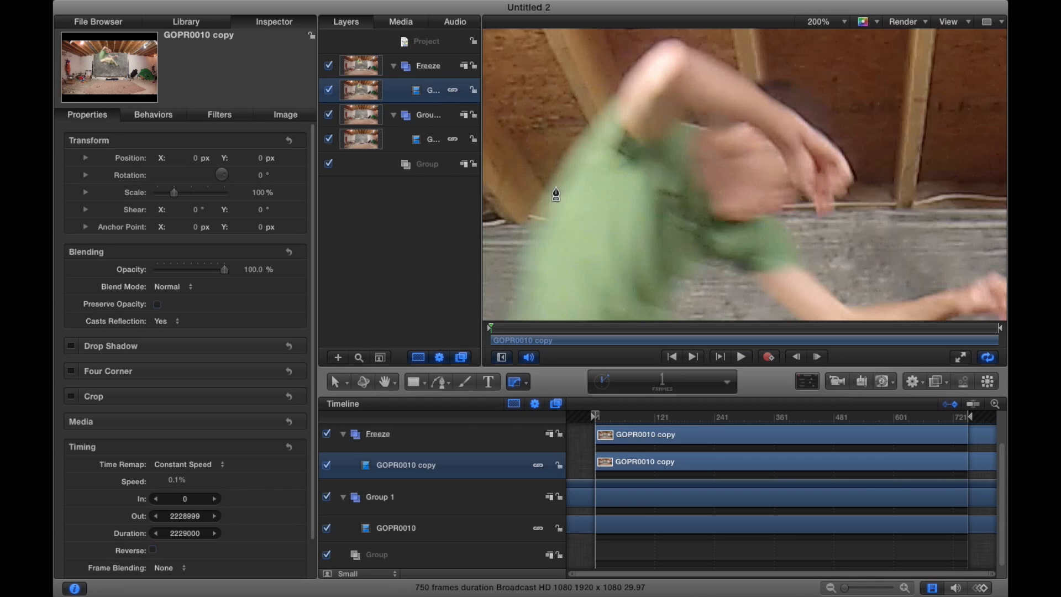
pyautogui.click(556, 187)
pyautogui.click(570, 165)
pyautogui.click(593, 134)
pyautogui.click(610, 112)
pyautogui.click(624, 89)
pyautogui.click(639, 72)
pyautogui.click(664, 53)
pyautogui.click(678, 50)
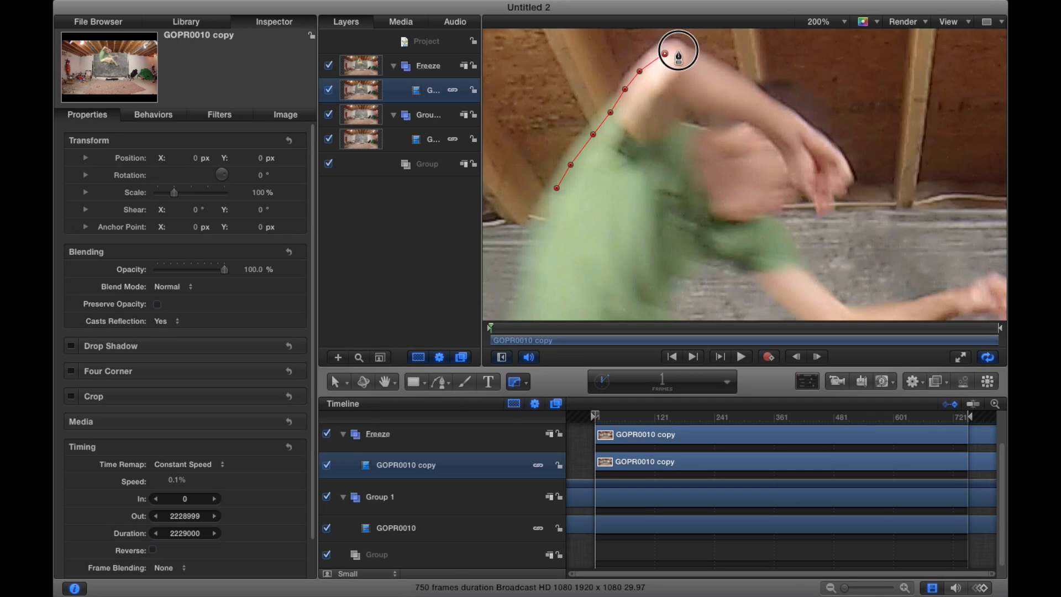
# Continue the Bezier mask outline along the top of the raised forearm and around the hand's fingertips
pyautogui.click(695, 58)
pyautogui.click(719, 70)
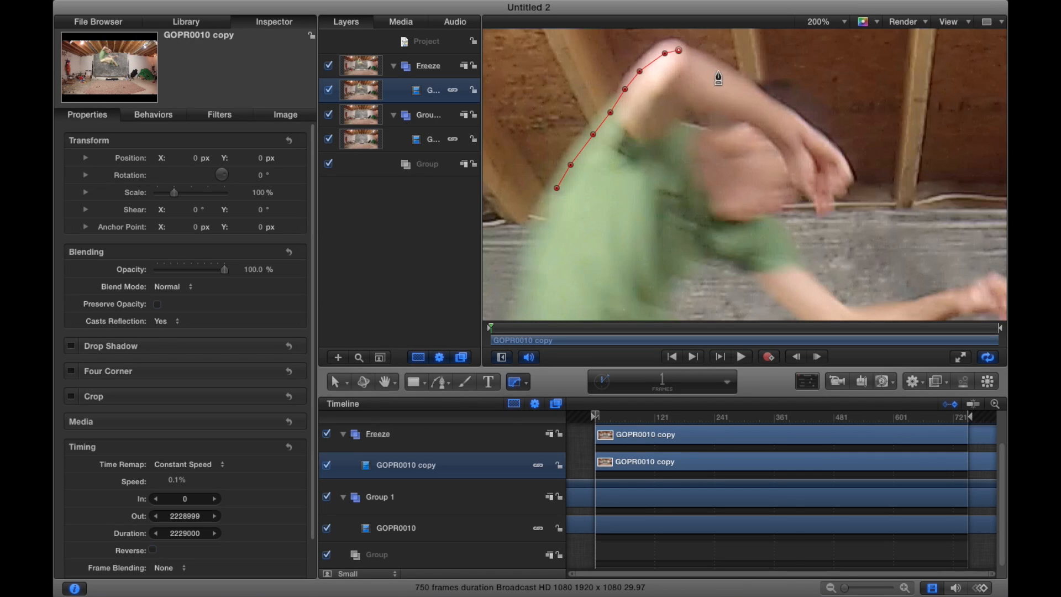
pyautogui.click(749, 90)
pyautogui.click(766, 101)
pyautogui.click(788, 115)
pyautogui.click(812, 136)
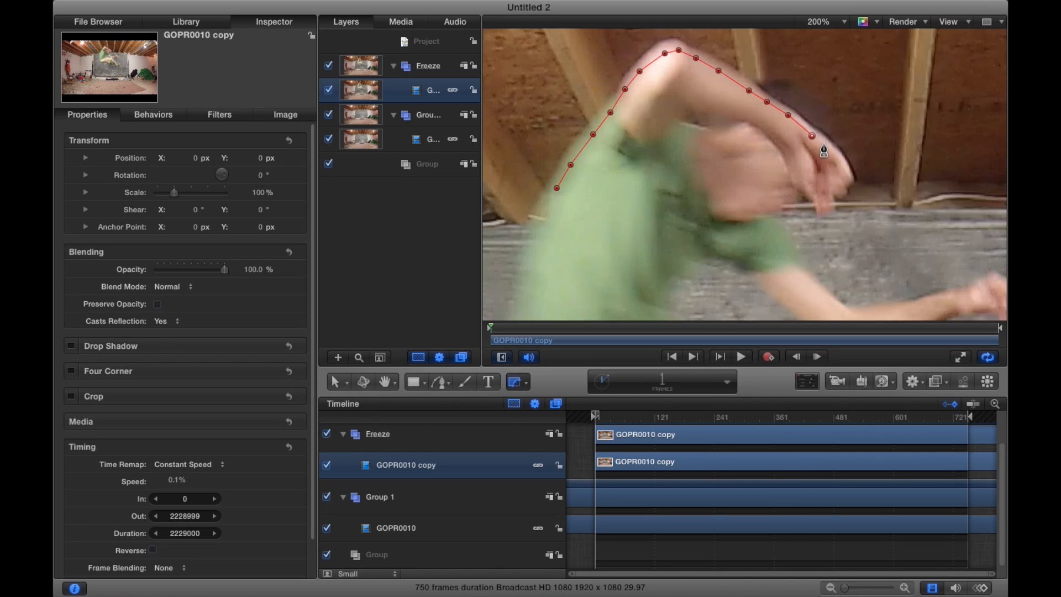
pyautogui.click(829, 147)
pyautogui.click(847, 164)
pyautogui.click(849, 179)
pyautogui.click(842, 190)
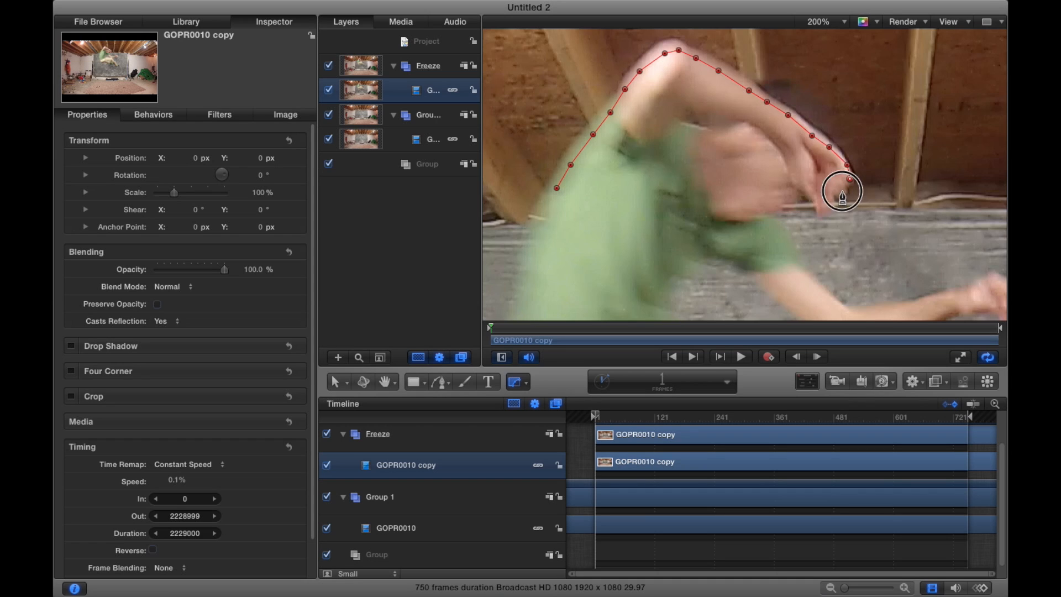
pyautogui.click(830, 190)
pyautogui.click(830, 205)
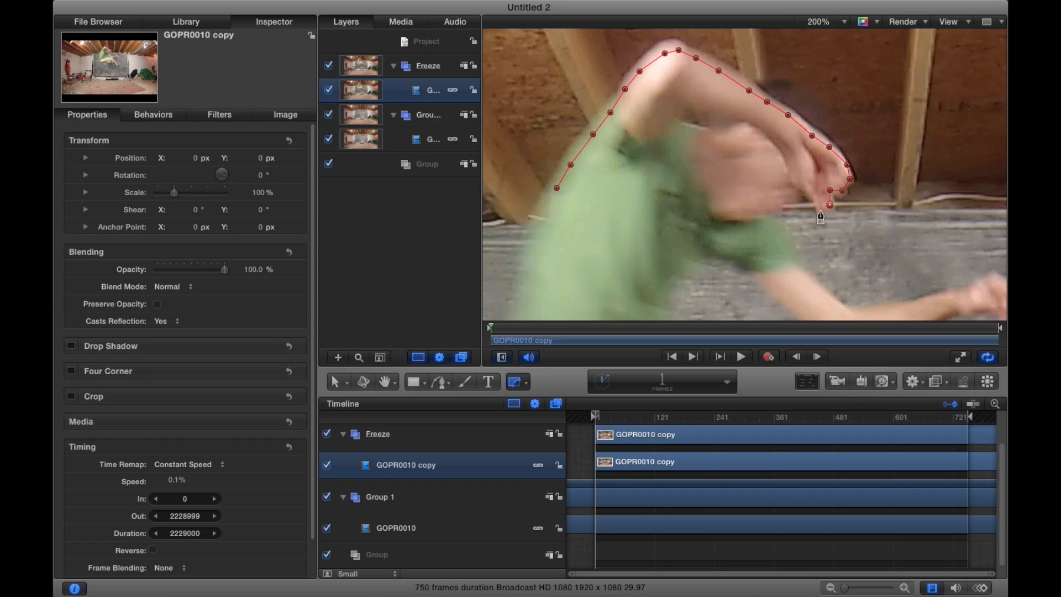
pyautogui.click(819, 211)
pyautogui.click(815, 197)
# Trace the Bezier mask outline under the face and down the front shoulder and sleeve of the extended arm
pyautogui.click(801, 188)
pyautogui.click(794, 193)
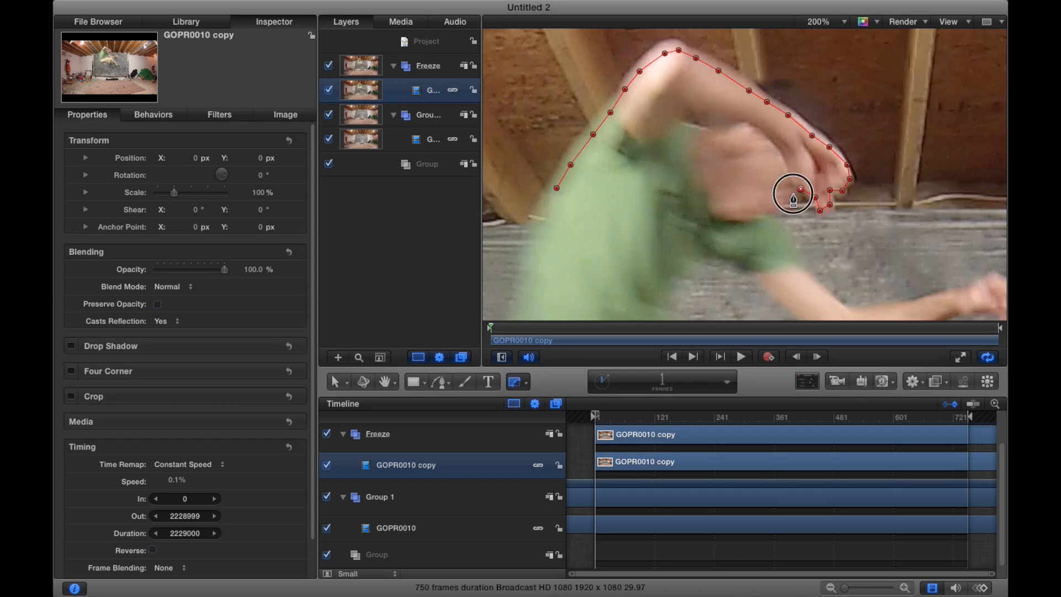
pyautogui.click(788, 200)
pyautogui.click(774, 207)
pyautogui.click(770, 216)
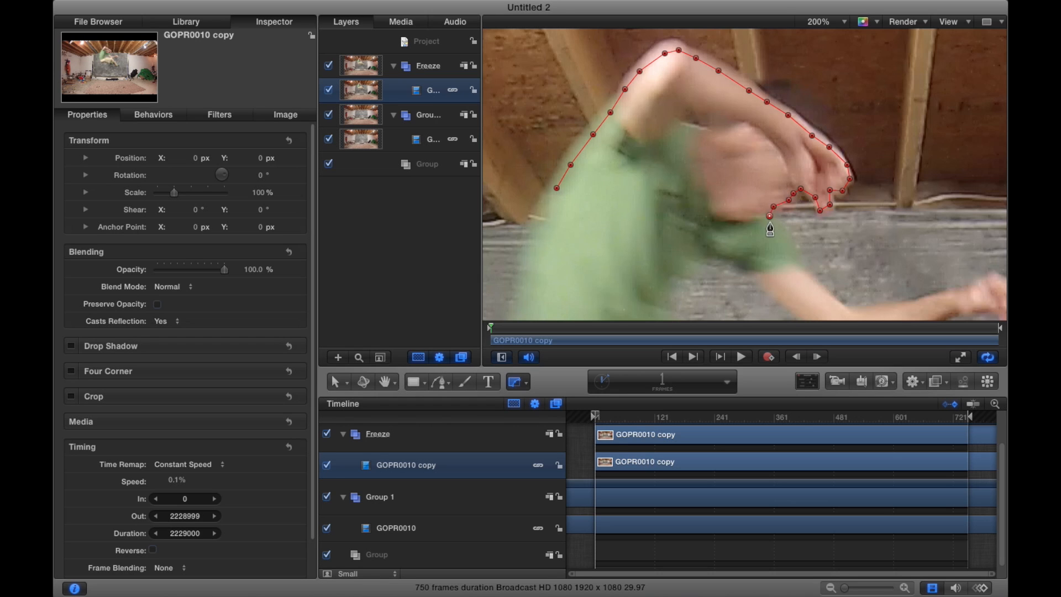
pyautogui.click(776, 225)
pyautogui.click(784, 235)
pyautogui.scroll(-3, 791, 238)
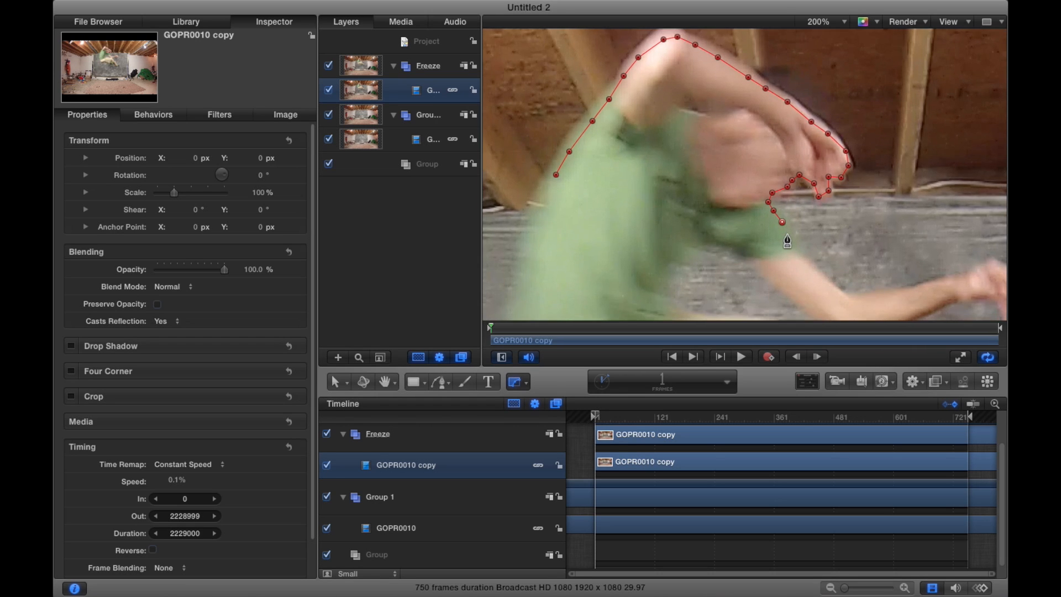
pyautogui.scroll(-3, 796, 243)
pyautogui.hscroll(3, 797, 243)
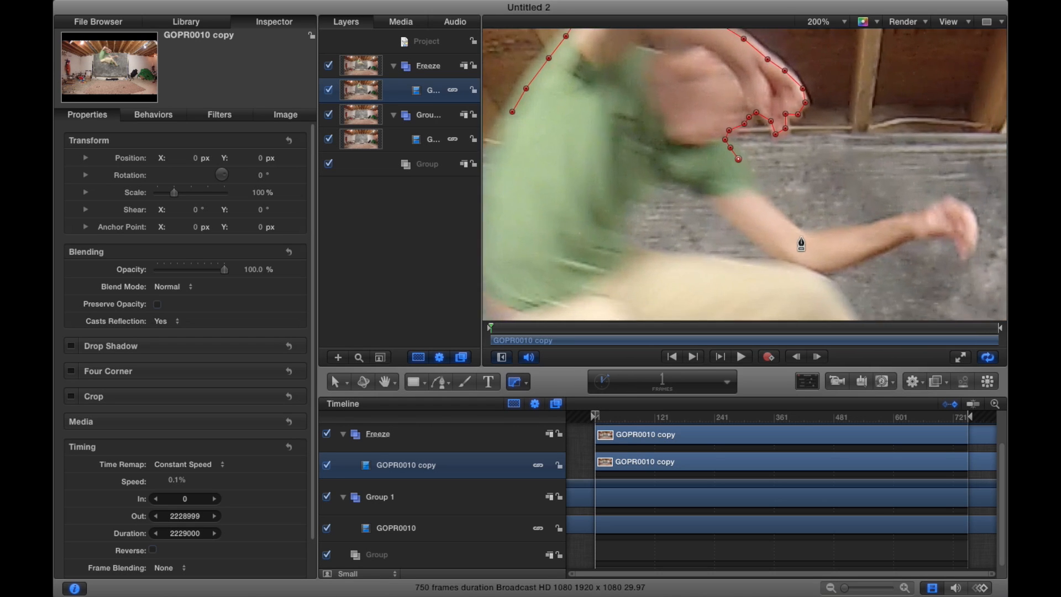
pyautogui.click(742, 171)
pyautogui.click(743, 184)
pyautogui.click(748, 193)
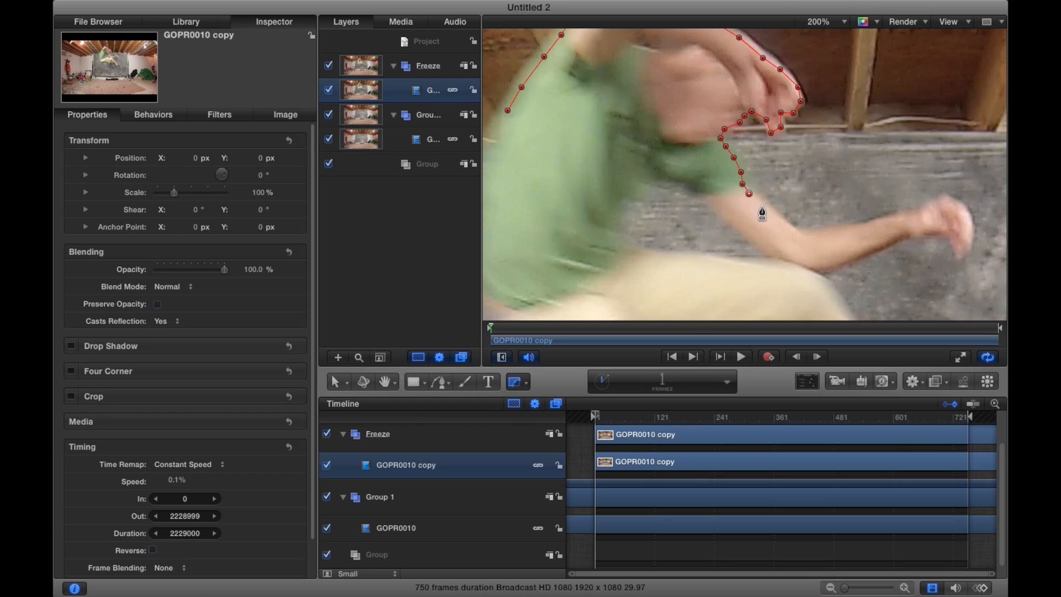
# Trace the Bezier mask outline along the upper edge of the extended arm from the sleeve to the top of the hand
pyautogui.click(762, 213)
pyautogui.click(779, 221)
pyautogui.click(791, 232)
pyautogui.click(802, 235)
pyautogui.click(823, 233)
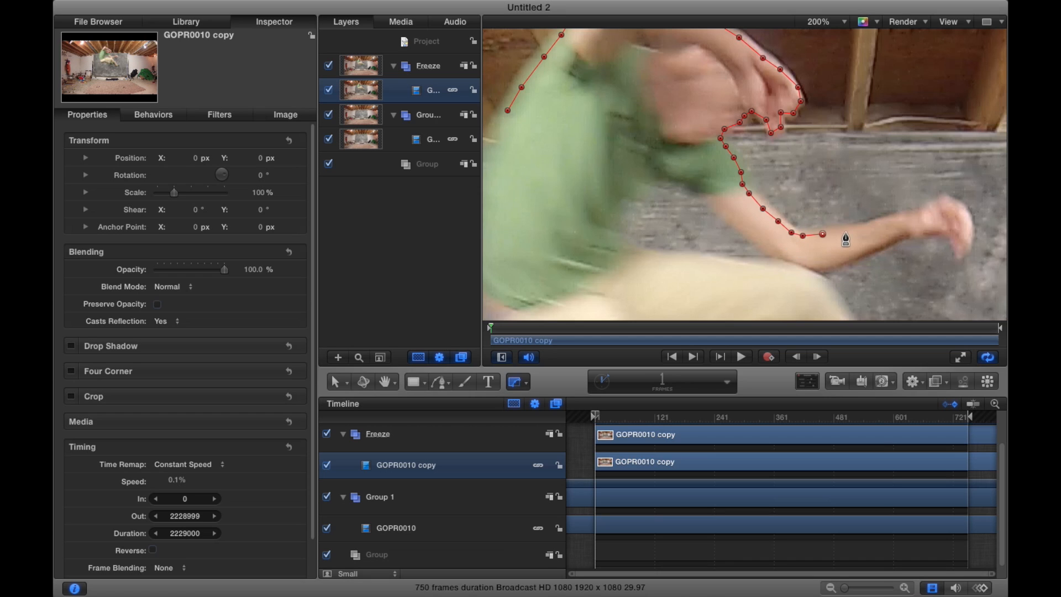
pyautogui.click(845, 232)
pyautogui.click(873, 226)
pyautogui.click(892, 218)
pyautogui.click(909, 216)
pyautogui.click(925, 211)
pyautogui.click(938, 205)
pyautogui.click(942, 200)
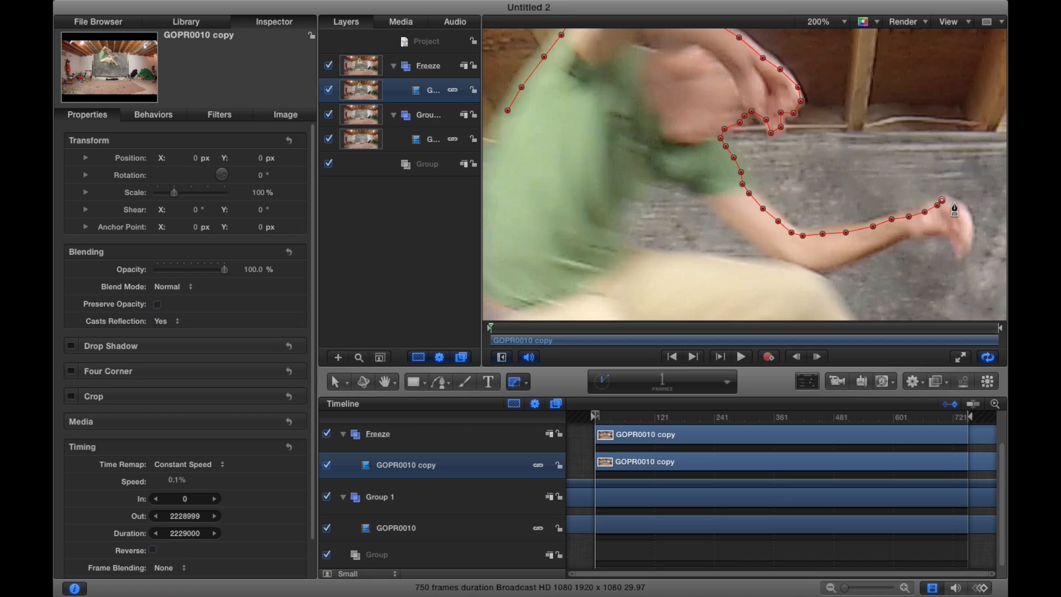
# Trace the Bezier mask outline around the extended hand's fingers and back to the wrist
pyautogui.click(958, 204)
pyautogui.click(966, 218)
pyautogui.click(968, 234)
pyautogui.click(965, 245)
pyautogui.click(960, 253)
pyautogui.click(952, 244)
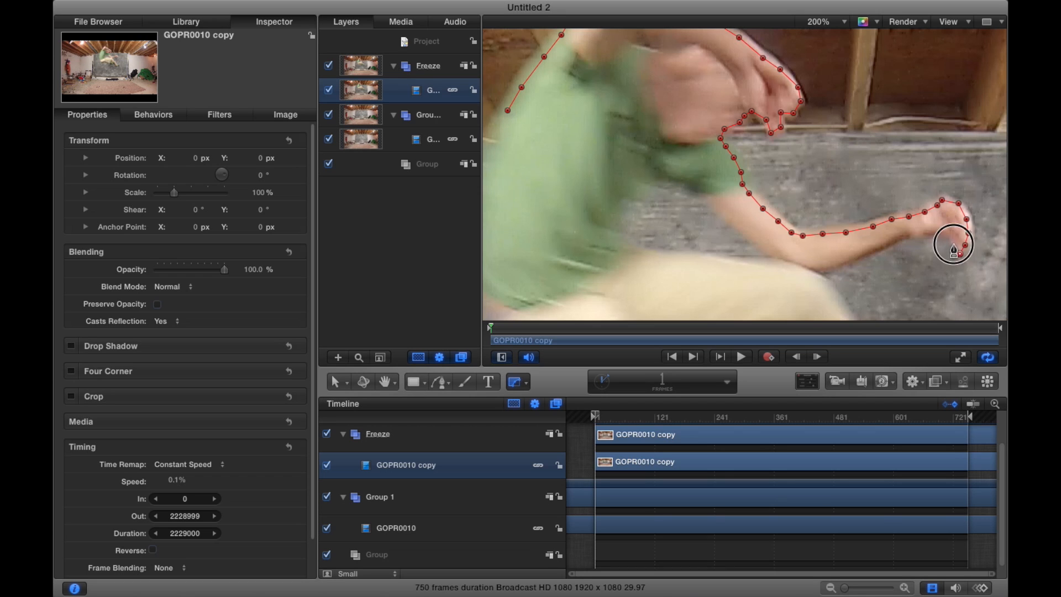
pyautogui.click(952, 233)
pyautogui.click(945, 231)
pyautogui.click(929, 228)
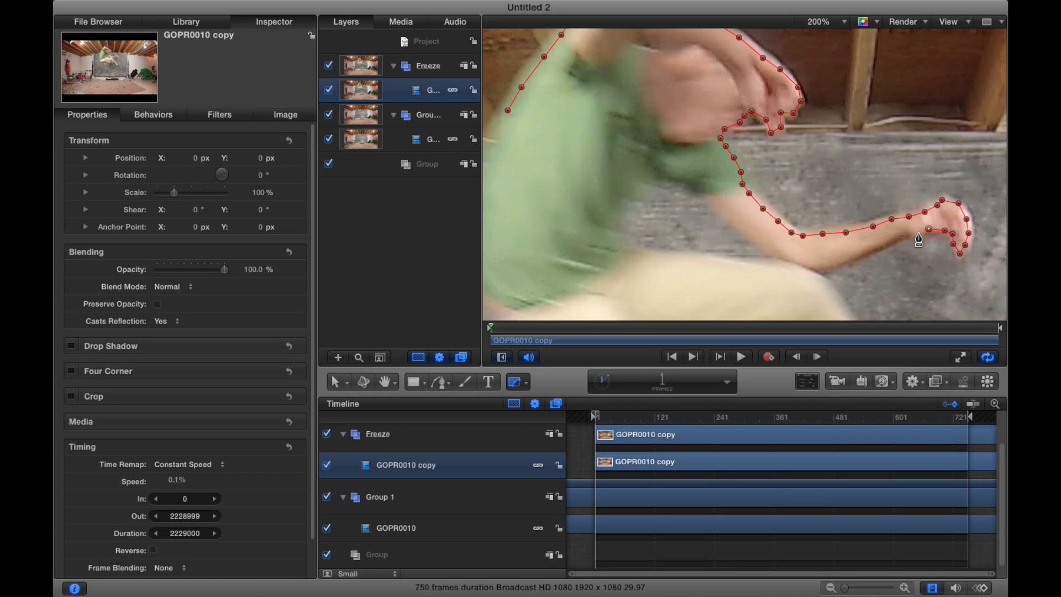
# Trace the Bezier mask outline along the underside of the extended arm, from the wrist past the elbow to the sleeve
pyautogui.click(918, 233)
pyautogui.click(908, 232)
pyautogui.click(895, 239)
pyautogui.click(862, 252)
pyautogui.click(837, 261)
pyautogui.click(820, 267)
pyautogui.click(809, 267)
pyautogui.click(788, 260)
pyautogui.click(774, 254)
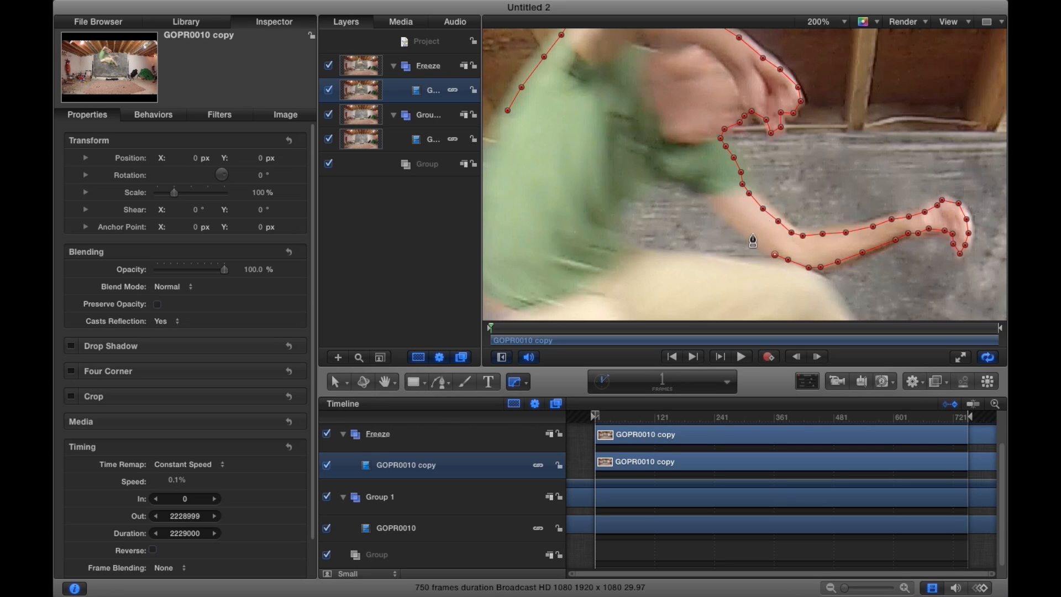
pyautogui.click(756, 235)
pyautogui.click(728, 212)
pyautogui.click(717, 200)
# Trace the Bezier mask outline around the background gap below the armpit, down the shirt front to the lap
pyautogui.click(709, 187)
pyautogui.click(676, 177)
pyautogui.click(647, 175)
pyautogui.click(621, 194)
pyautogui.click(620, 210)
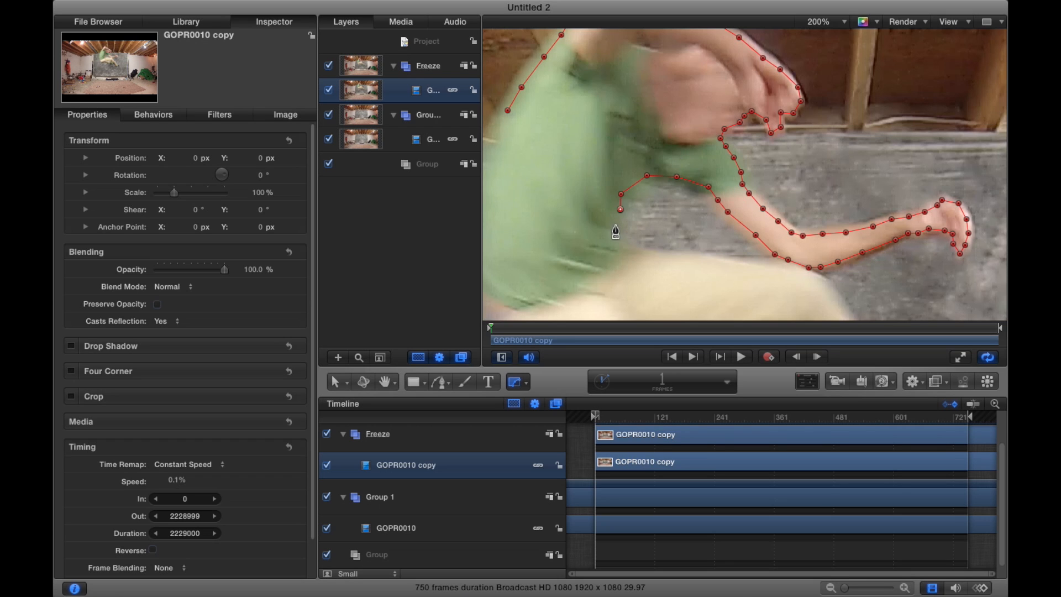
pyautogui.click(616, 229)
pyautogui.click(629, 247)
pyautogui.click(646, 254)
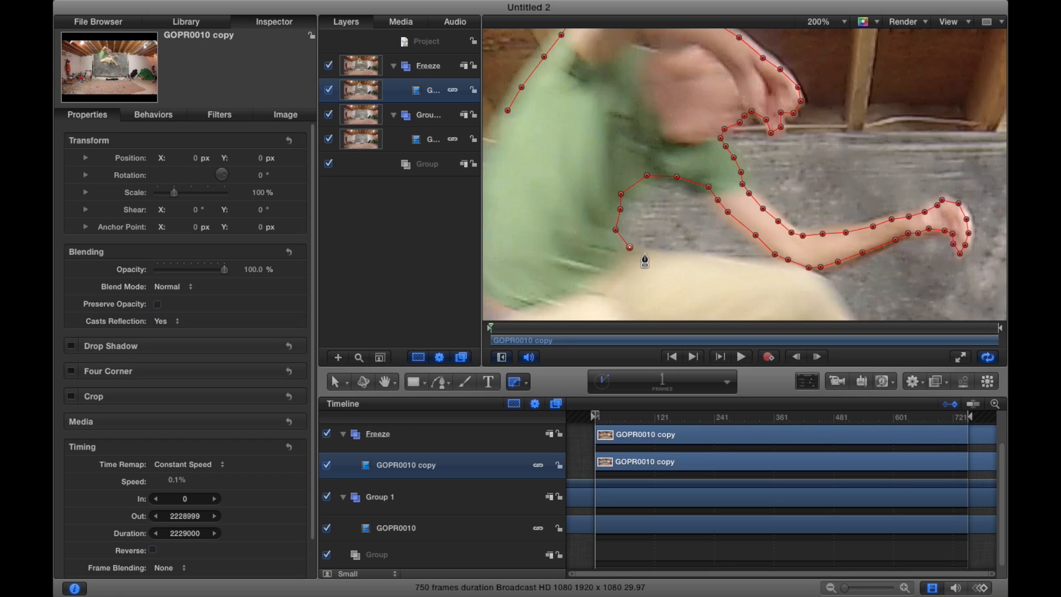
# Trace the Bezier mask outline along the top of the thigh from the lap over the knee
pyautogui.click(686, 257)
pyautogui.click(724, 261)
pyautogui.click(750, 267)
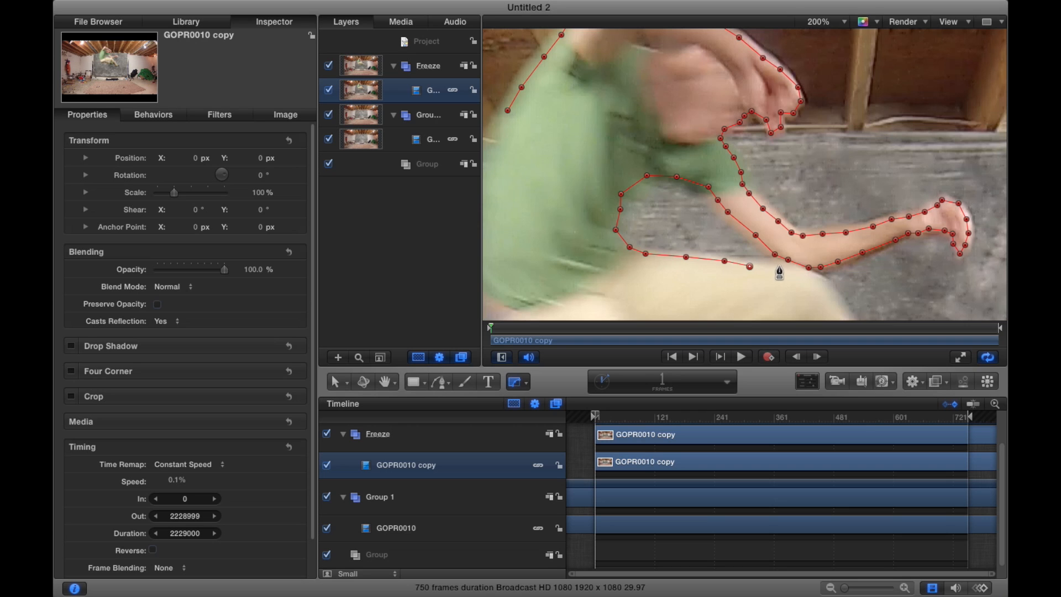
pyautogui.click(777, 264)
pyautogui.click(796, 267)
pyautogui.click(815, 276)
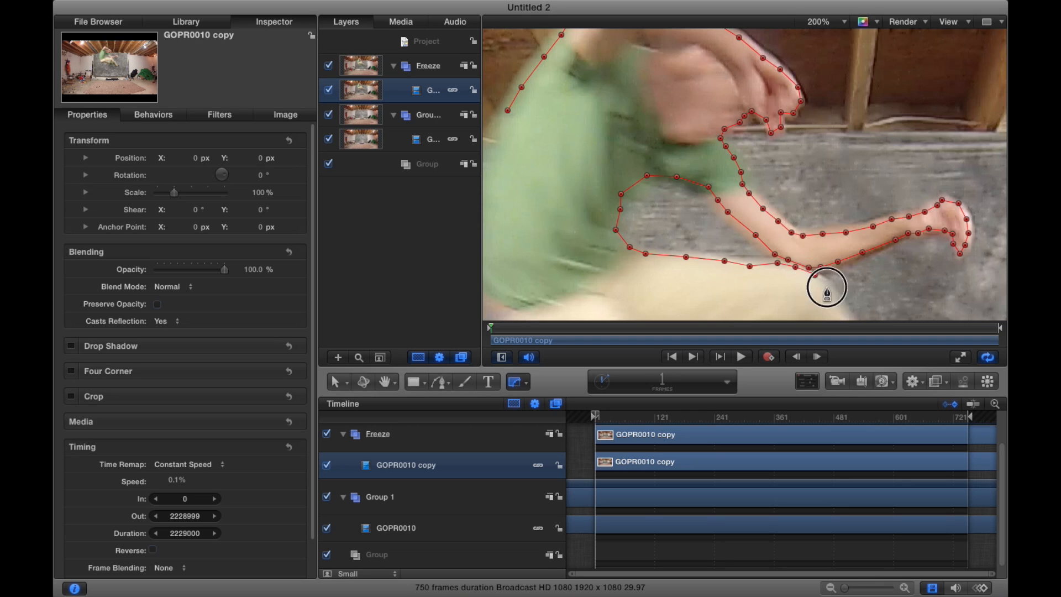
pyautogui.click(827, 287)
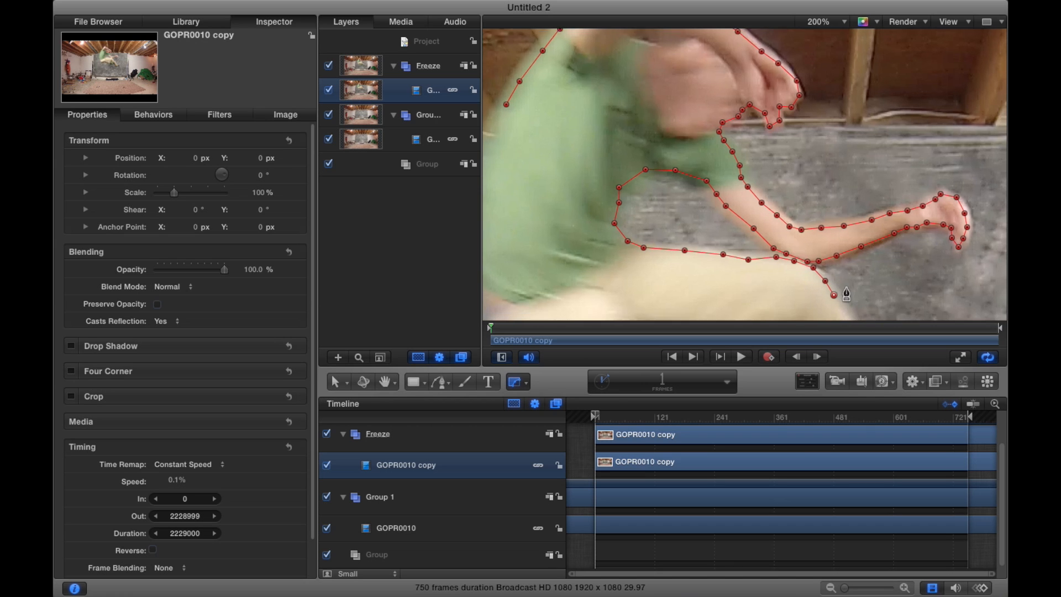
# Trace the Bezier mask outline down the front of the extended leg's shin toward the ankle
pyautogui.scroll(-5, 836, 307)
pyautogui.hscroll(3, 836, 307)
pyautogui.click(771, 178)
pyautogui.click(776, 190)
pyautogui.click(786, 206)
pyautogui.click(803, 230)
pyautogui.click(827, 254)
pyautogui.scroll(-5, 847, 276)
pyautogui.click(829, 147)
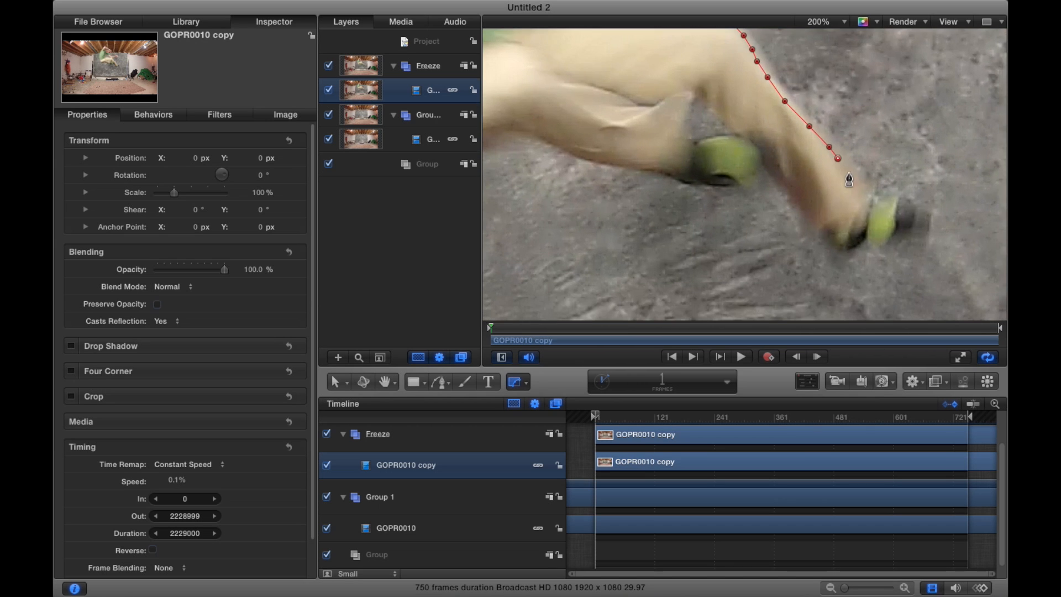
# Trace the Bezier mask outline around the extended leg's shoe and back up behind the calf
pyautogui.click(853, 189)
pyautogui.click(911, 211)
pyautogui.click(891, 233)
pyautogui.click(867, 237)
pyautogui.click(851, 247)
pyautogui.click(830, 230)
pyautogui.click(808, 225)
pyautogui.click(775, 174)
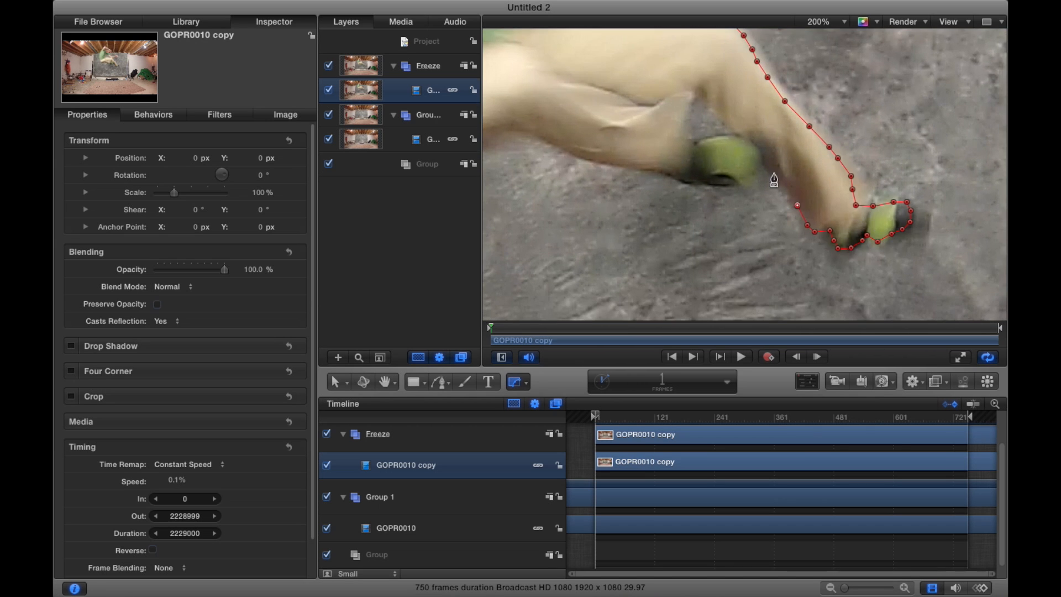
# Trace the Bezier mask outline up to the gap between the legs, down the tucked leg's hem and around its green shoe
pyautogui.click(738, 128)
pyautogui.click(698, 85)
pyautogui.click(684, 130)
pyautogui.click(698, 144)
pyautogui.click(728, 138)
pyautogui.click(755, 151)
pyautogui.click(754, 168)
pyautogui.click(735, 185)
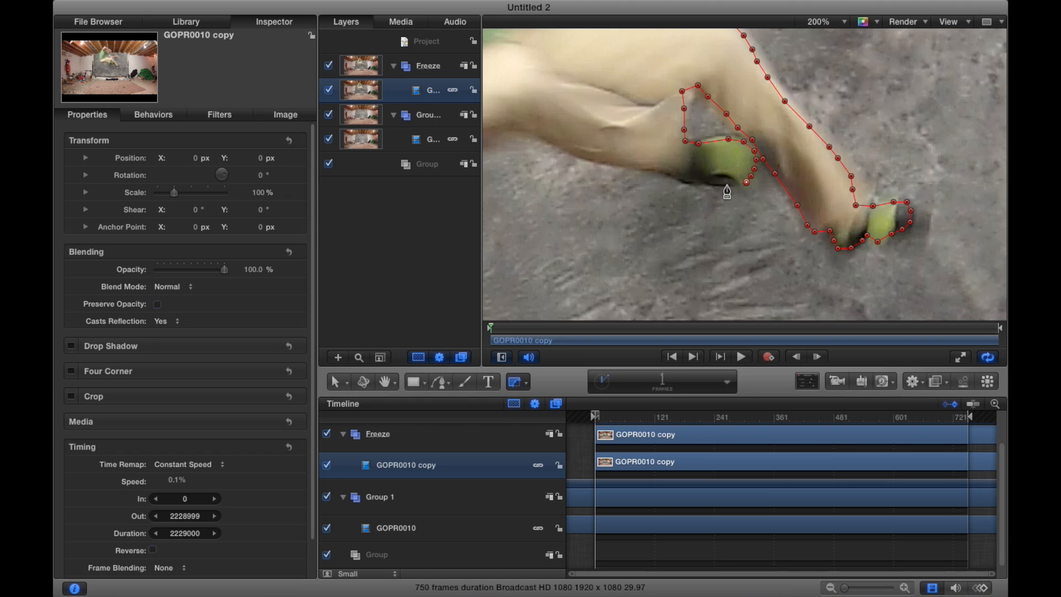
# Trace the Bezier mask outline along the tucked shoe's sole and the underside of the tucked leg toward the seat
pyautogui.click(684, 180)
pyautogui.click(647, 167)
pyautogui.click(595, 159)
pyautogui.click(515, 122)
pyautogui.hscroll(-3, 546, 150)
pyautogui.press('space')
pyautogui.hscroll(-2, 546, 150)
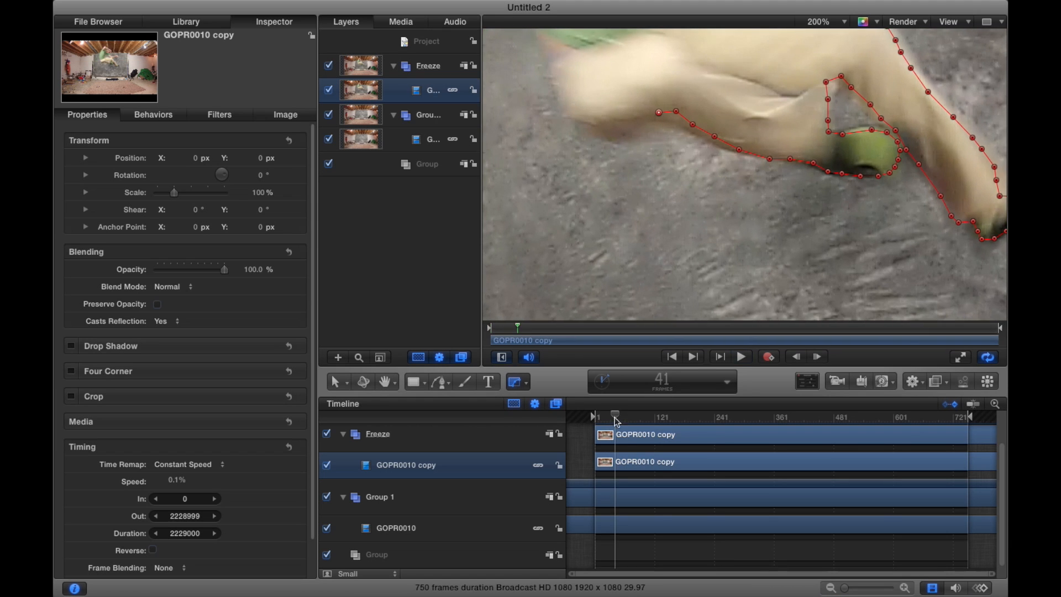
pyautogui.press('space')
# Trace the Bezier mask outline around the seat of the pants to the lower back
pyautogui.click(647, 120)
pyautogui.click(631, 131)
pyautogui.click(607, 135)
pyautogui.click(582, 118)
pyautogui.click(563, 89)
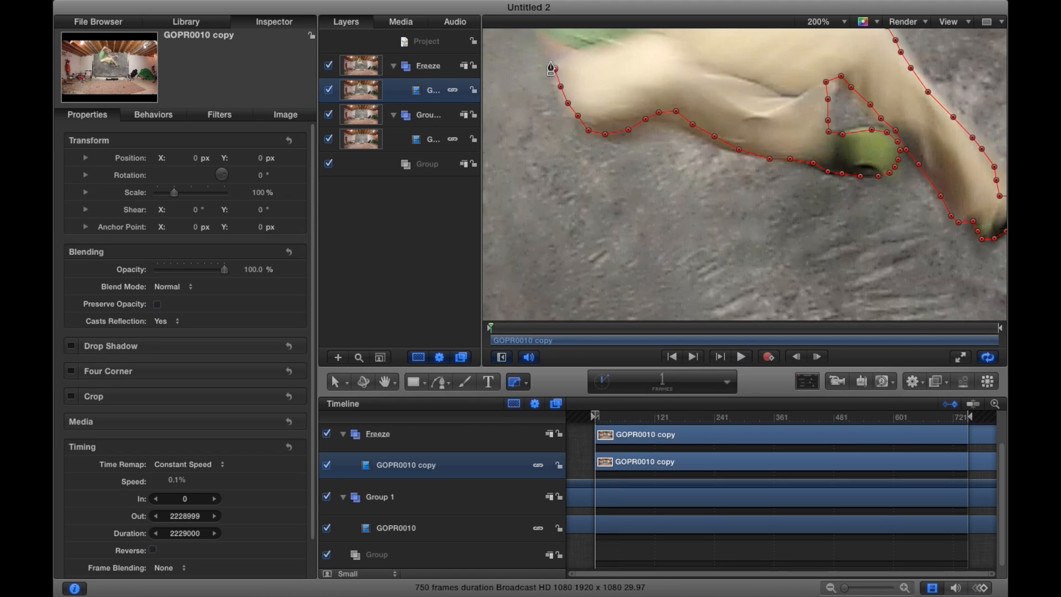
# Trace the Bezier mask outline up the back of the green shirt and close the mask at its starting point
pyautogui.scroll(5, 575, 130)
pyautogui.click(547, 107)
pyautogui.click(544, 83)
pyautogui.scroll(6, 550, 111)
pyautogui.click(552, 155)
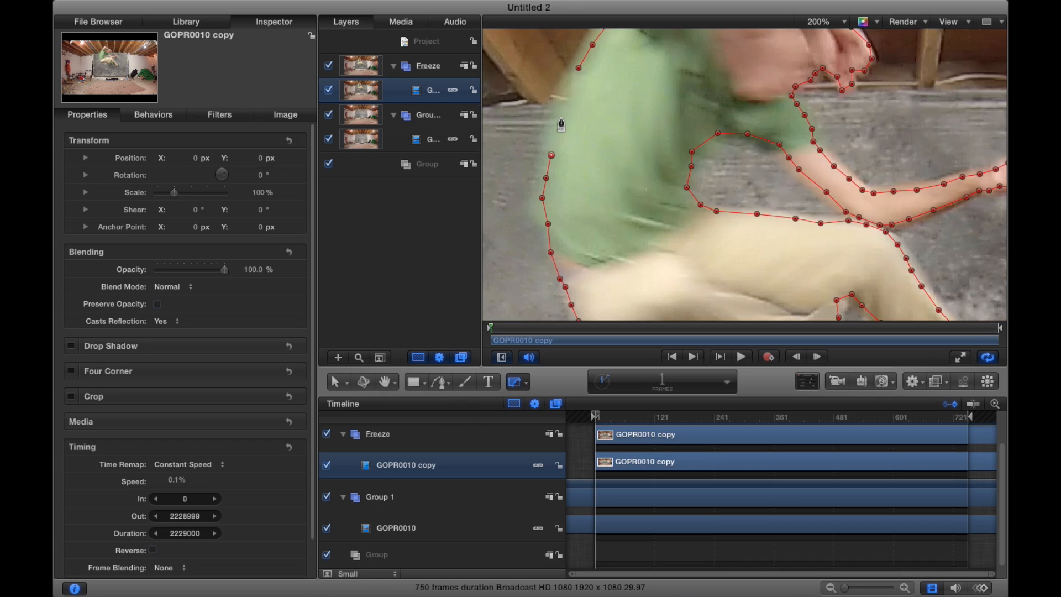
pyautogui.click(562, 124)
pyautogui.click(565, 101)
pyautogui.click(572, 87)
pyautogui.click(578, 69)
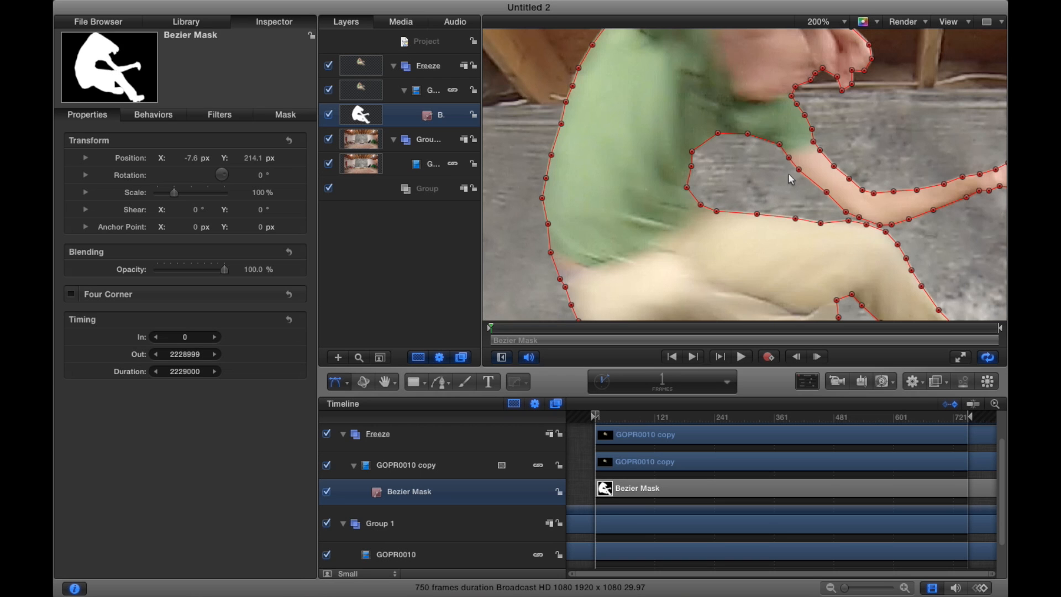
# Inspect the mask edges up close, fit the full frame in the canvas, and play the composite to check the frozen figure
pyautogui.press('super+minus')
pyautogui.press('super+minus')
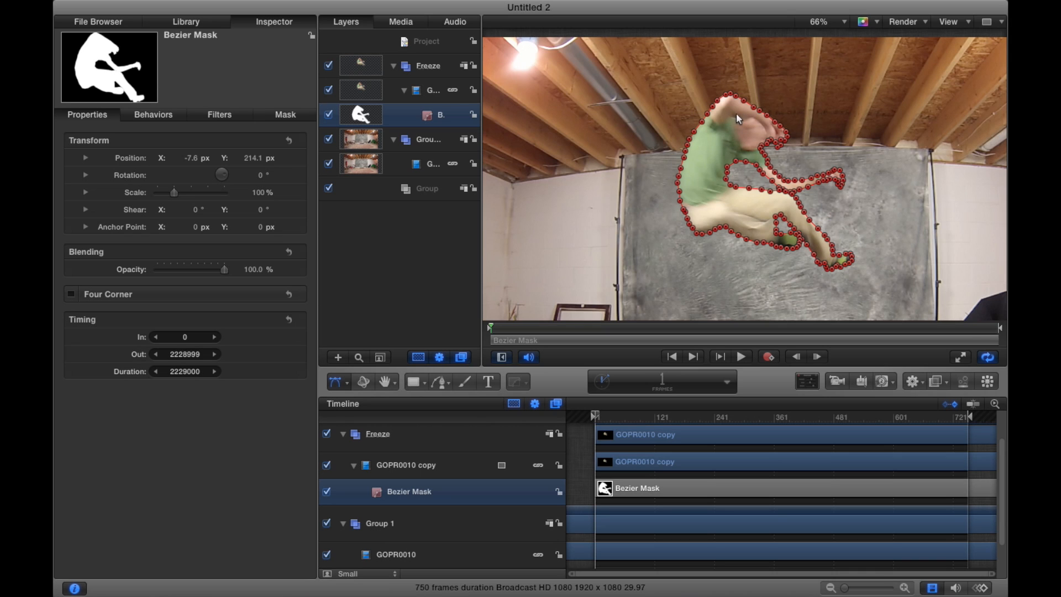
pyautogui.press('super+equal')
pyautogui.scroll(5, 718, 102)
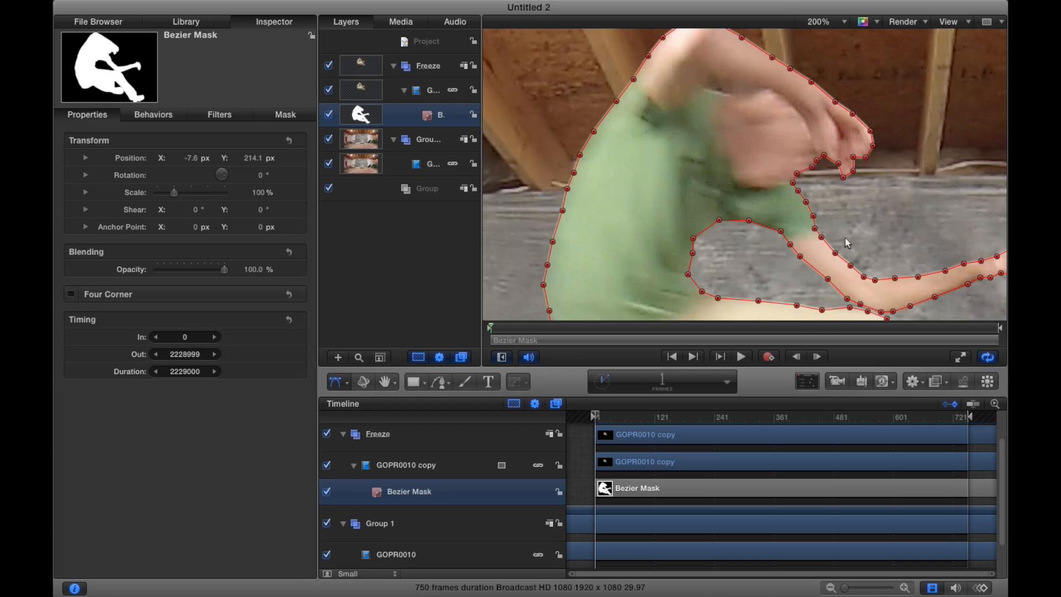
pyautogui.scroll(-2, 739, 213)
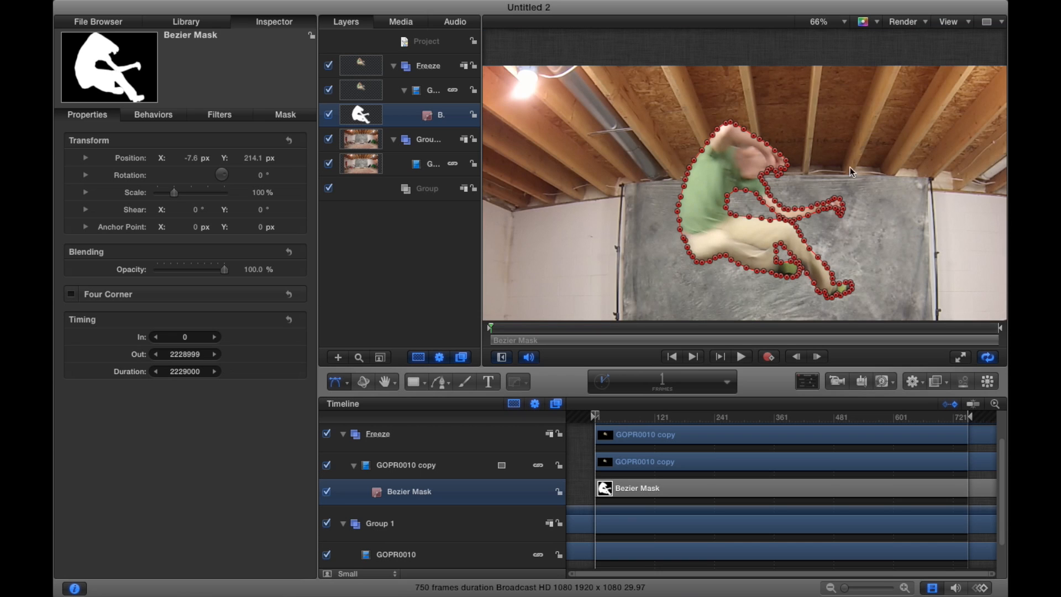
pyautogui.click(845, 21)
pyautogui.click(822, 48)
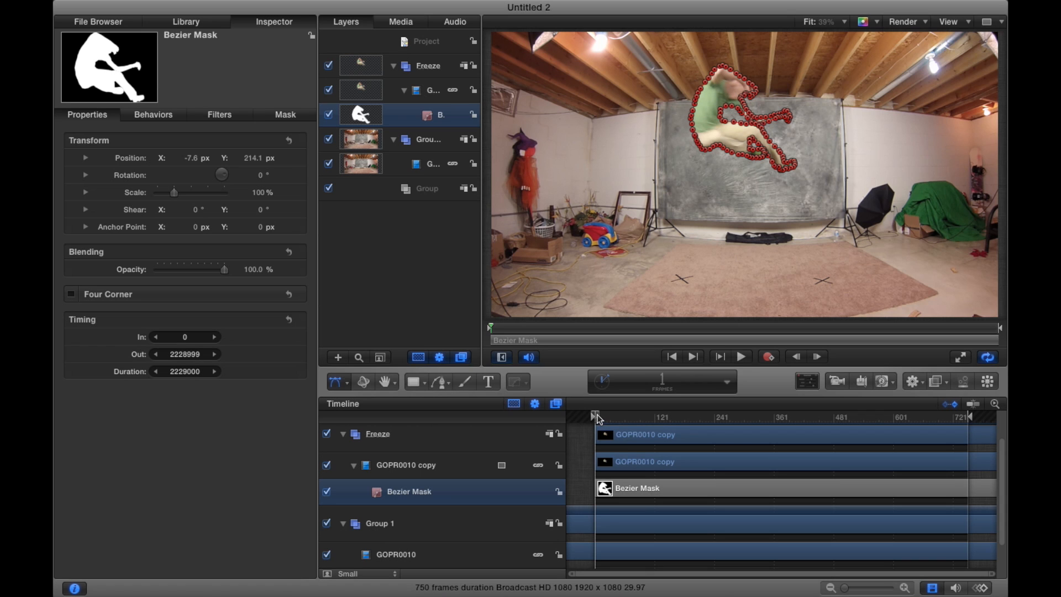
pyautogui.moveTo(597, 420); pyautogui.dragTo(611, 417)
pyautogui.moveTo(623, 415); pyautogui.dragTo(733, 418)
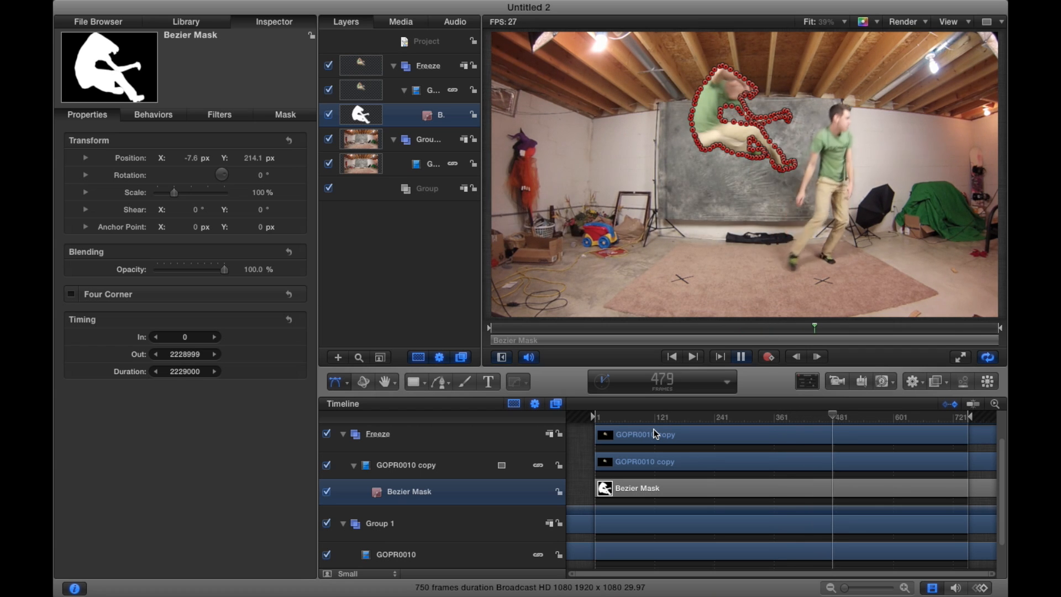
pyautogui.press('space')
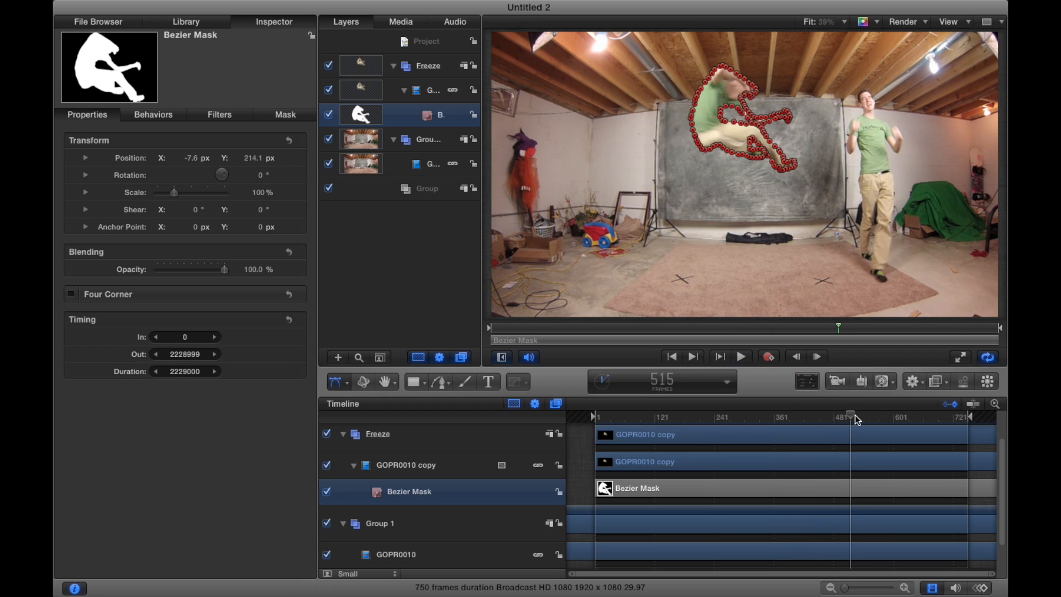
# Set the out point of the GOPR0010 copy clip in the Freeze group to frame 441
pyautogui.moveTo(854, 416); pyautogui.dragTo(813, 416)
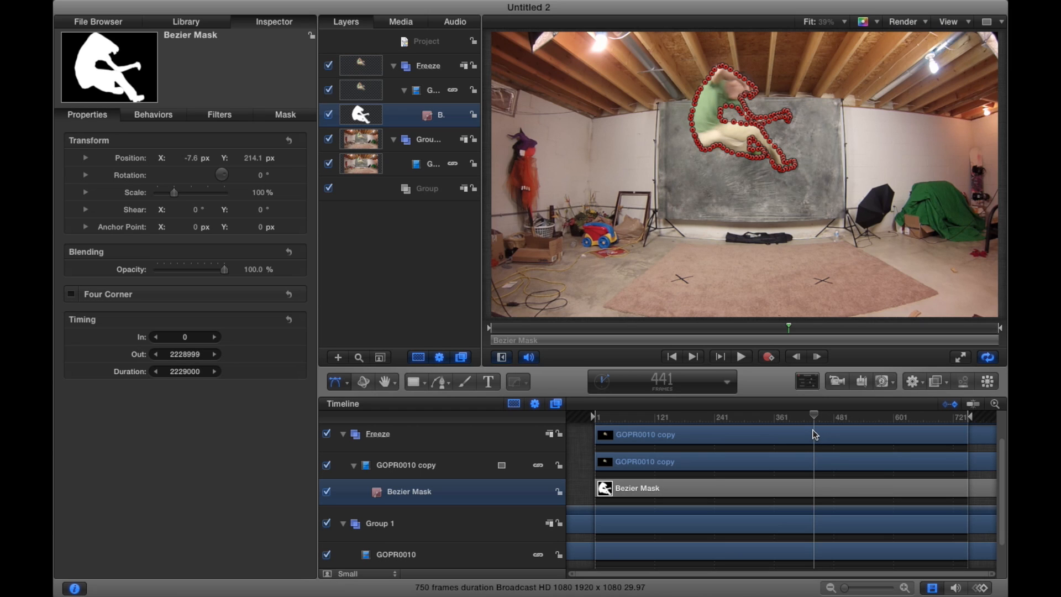
pyautogui.click(426, 464)
pyautogui.press('o')
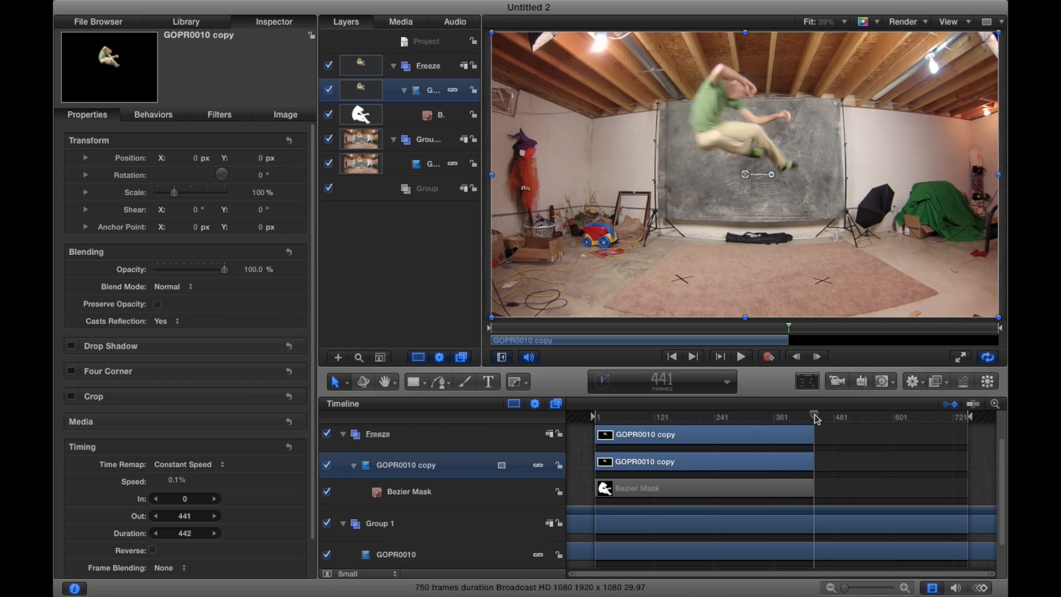
# Set the Bezier mask's feather to 6, temporarily hiding Group 1 to judge the edge of the cutout
pyautogui.click(430, 493)
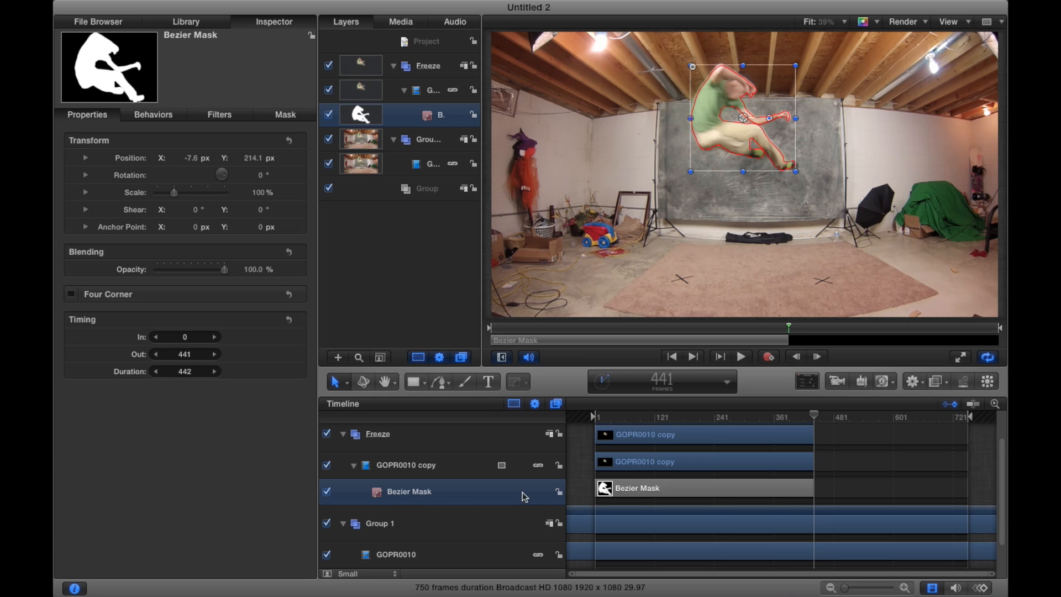
pyautogui.click(815, 385)
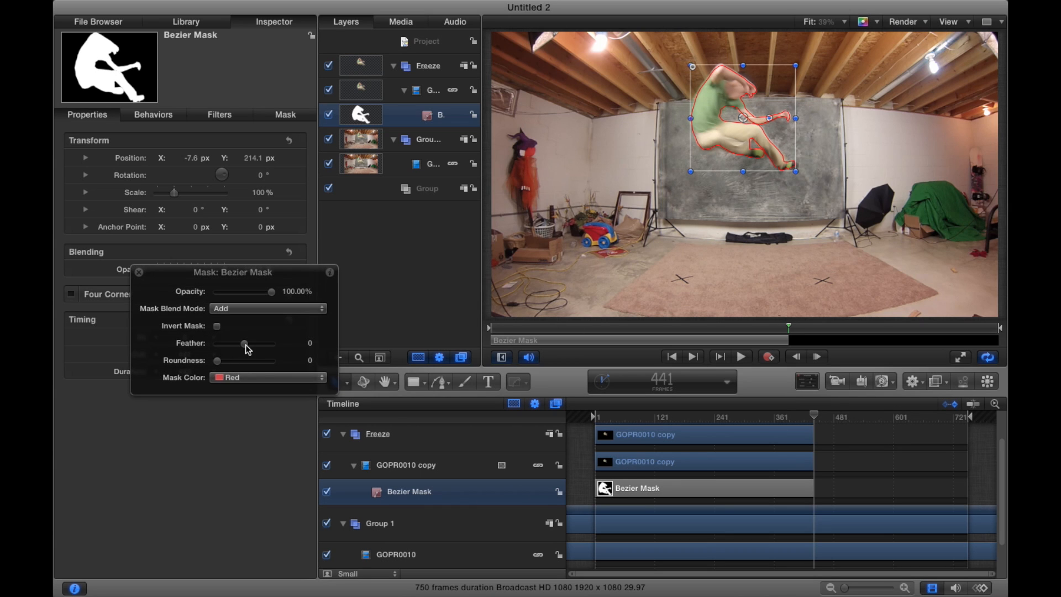
pyautogui.moveTo(247, 345); pyautogui.dragTo(252, 349)
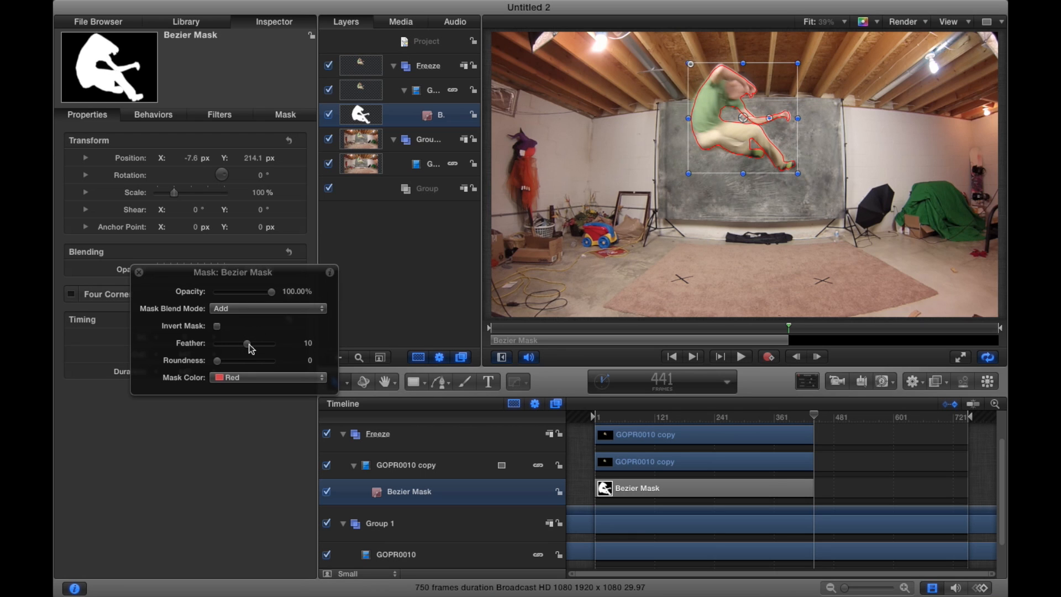
pyautogui.click(326, 523)
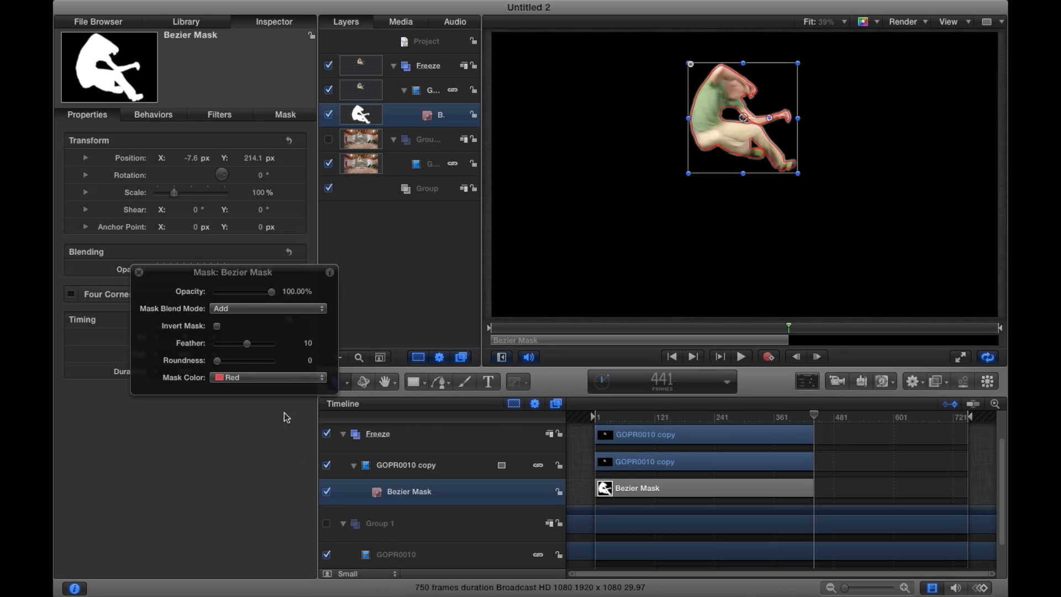
pyautogui.moveTo(247, 344)
pyautogui.mouseDown()
pyautogui.moveTo(239, 344)
pyautogui.moveTo(247, 344)
pyautogui.mouseUp()
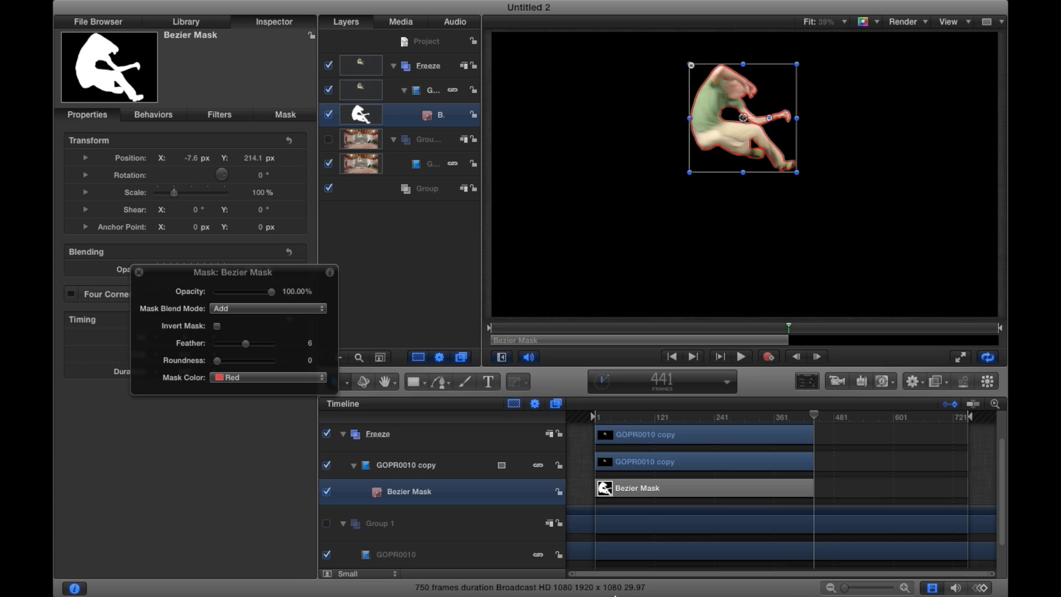
pyautogui.click(139, 273)
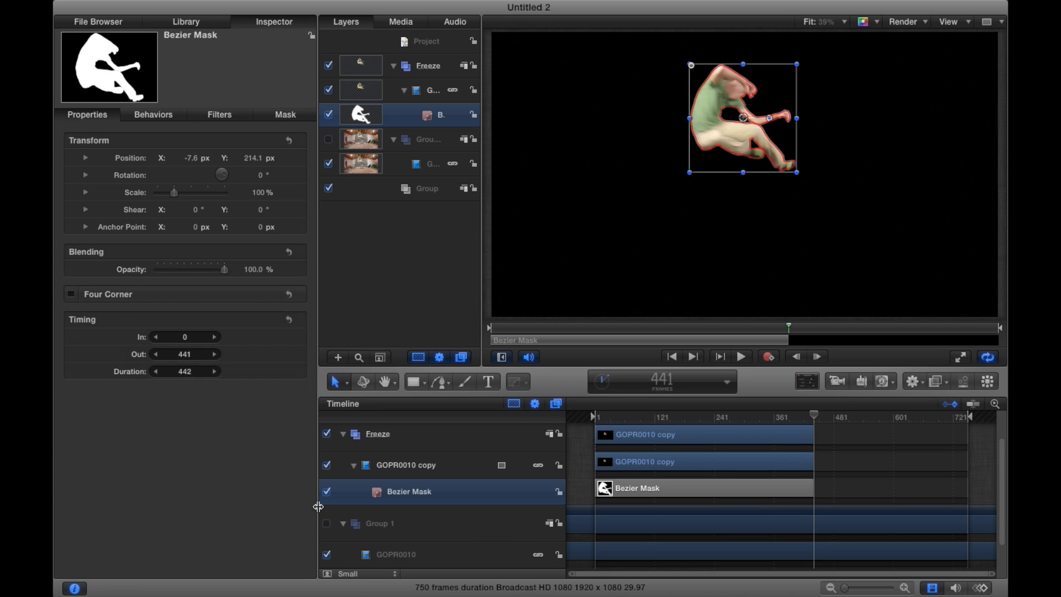
pyautogui.click(326, 524)
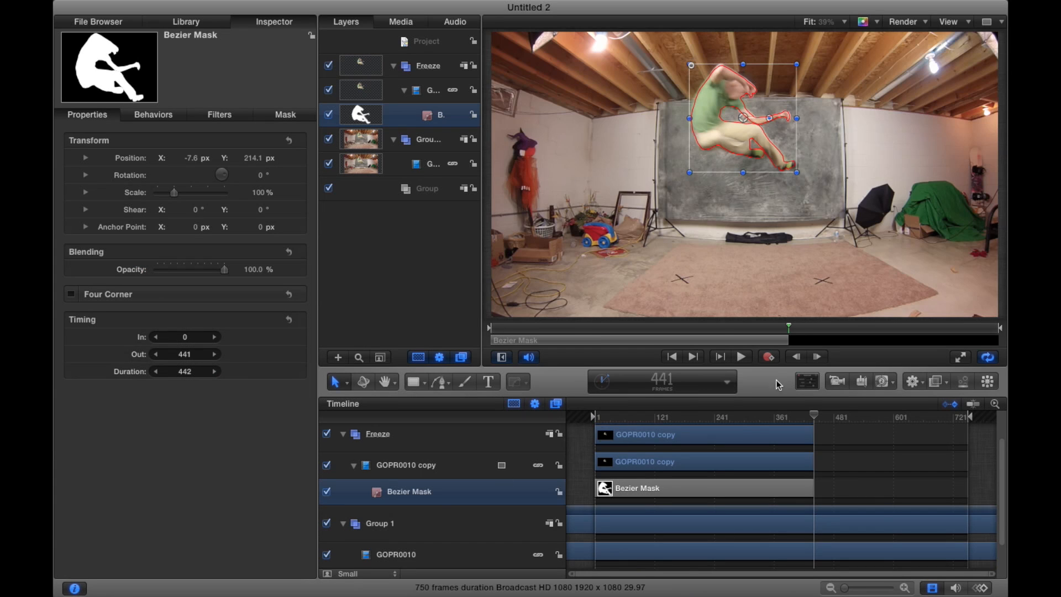
# Play the composite from the first frame with nothing selected to review the feathered freeze effect
pyautogui.moveTo(817, 417); pyautogui.dragTo(585, 421)
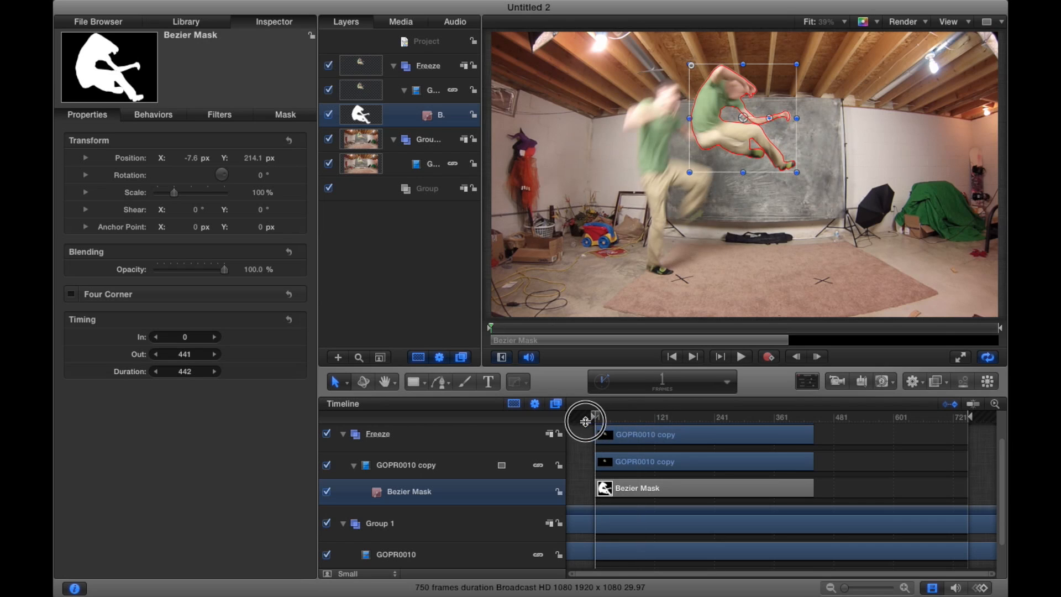
pyautogui.press('space')
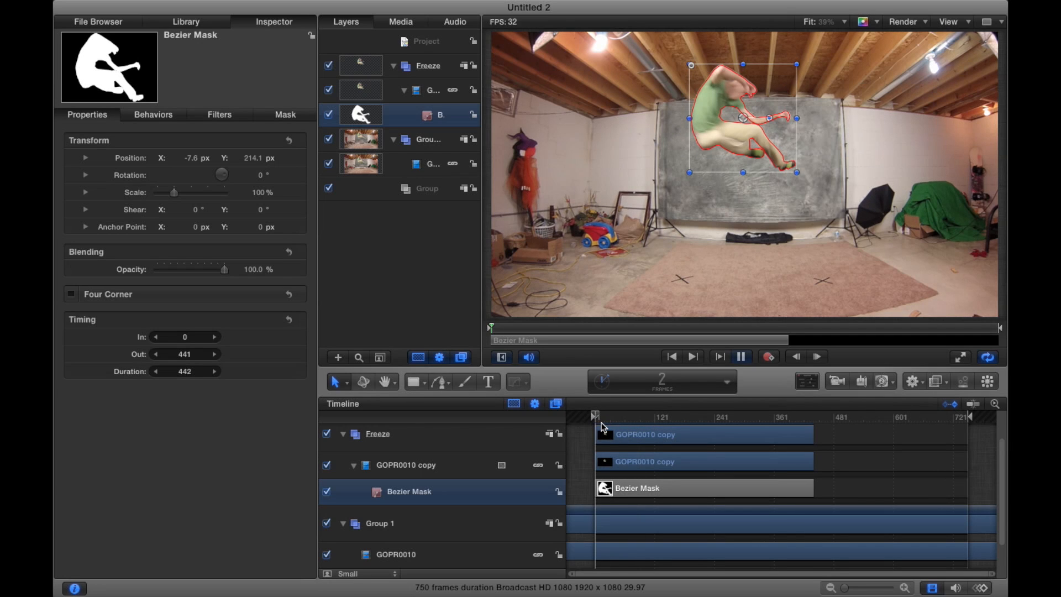
pyautogui.click(397, 273)
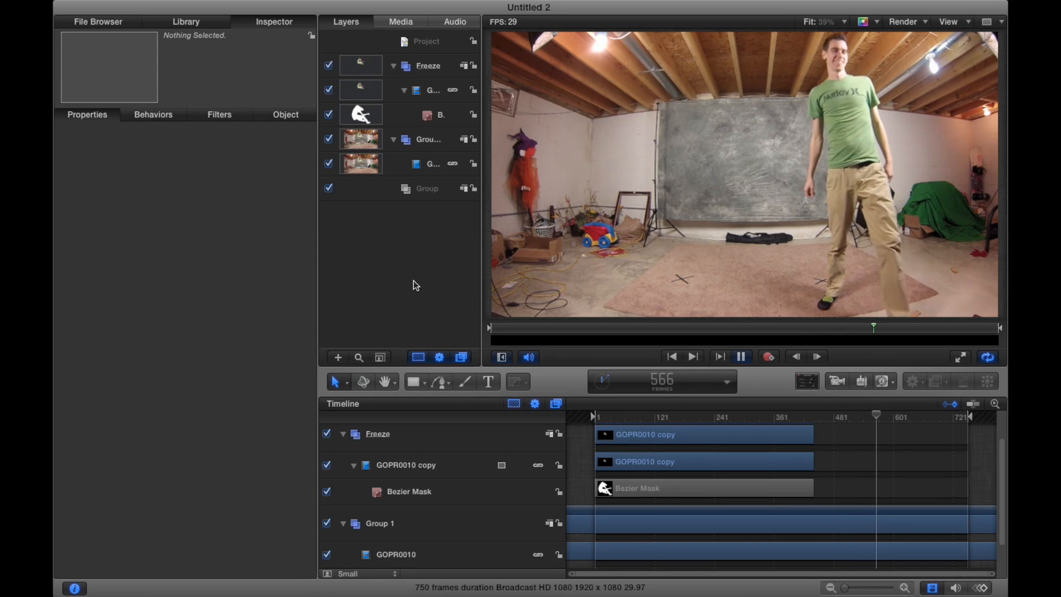
pyautogui.press('space')
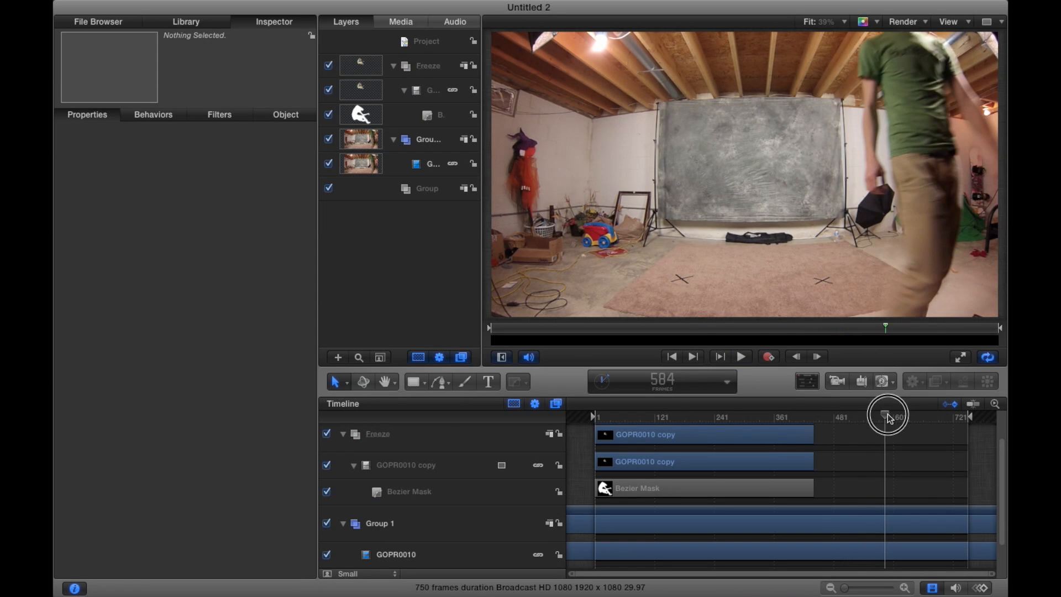
# Add a drop shadow to the GOPR0010 copy clip with distance 228, blur 32 and opacity about 75%
pyautogui.moveTo(888, 418); pyautogui.dragTo(794, 418)
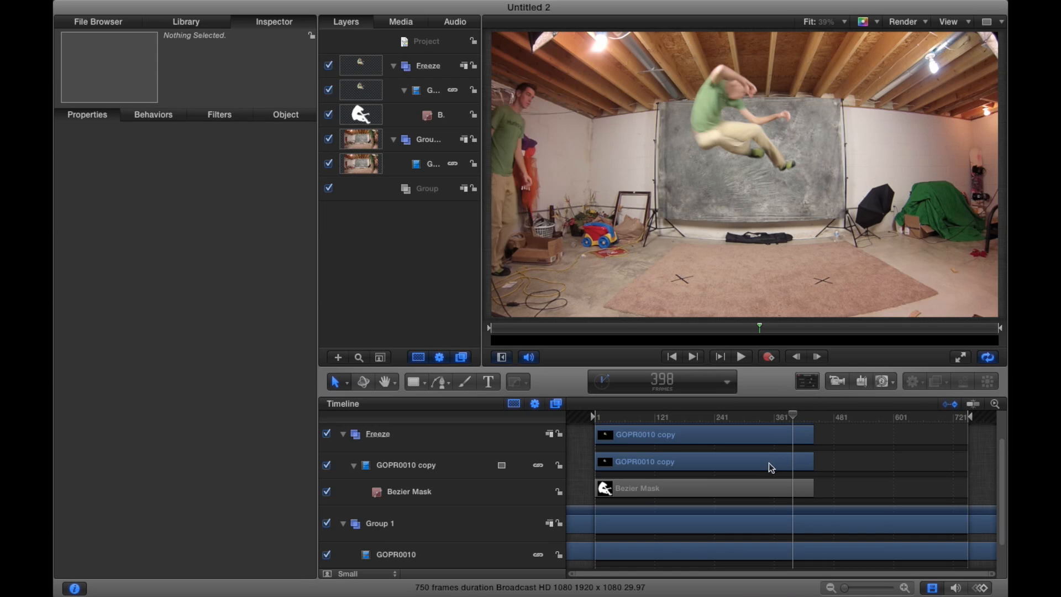
pyautogui.scroll(1, 427, 473)
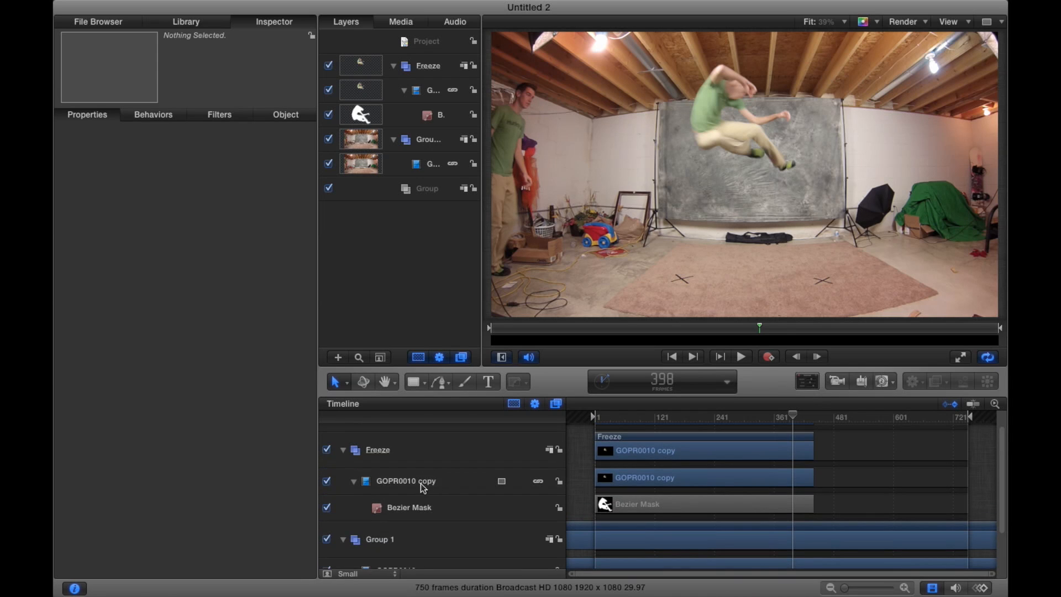
pyautogui.click(422, 486)
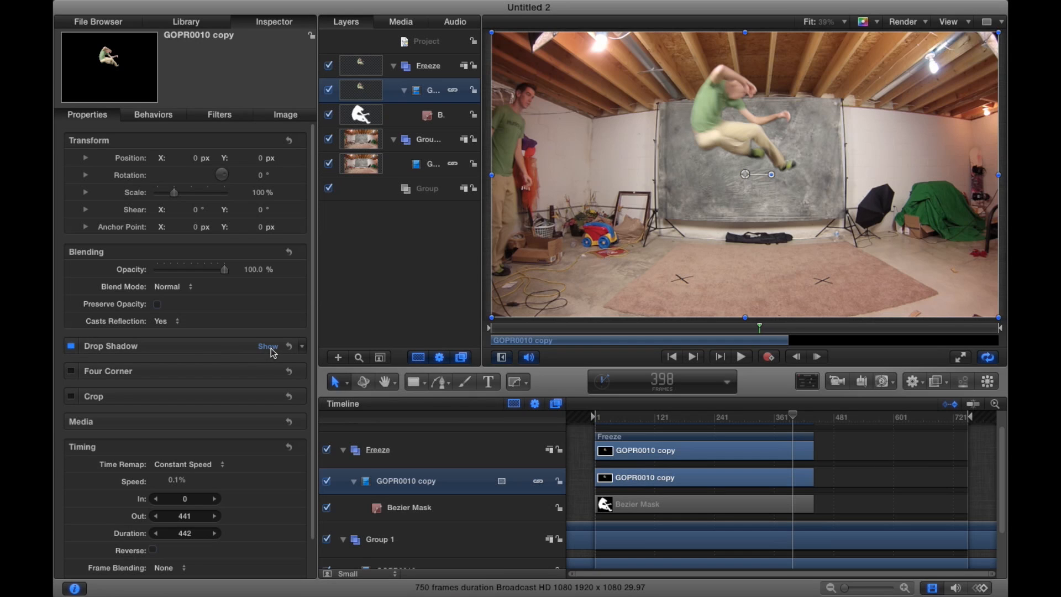
pyautogui.scroll(-1, 185, 390)
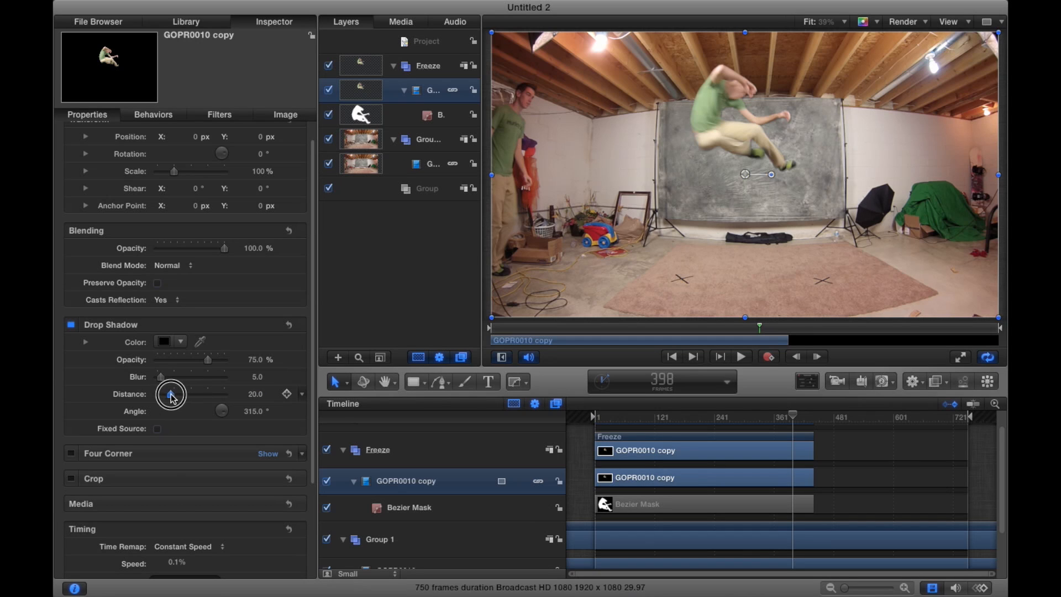
pyautogui.moveTo(171, 396); pyautogui.dragTo(253, 394)
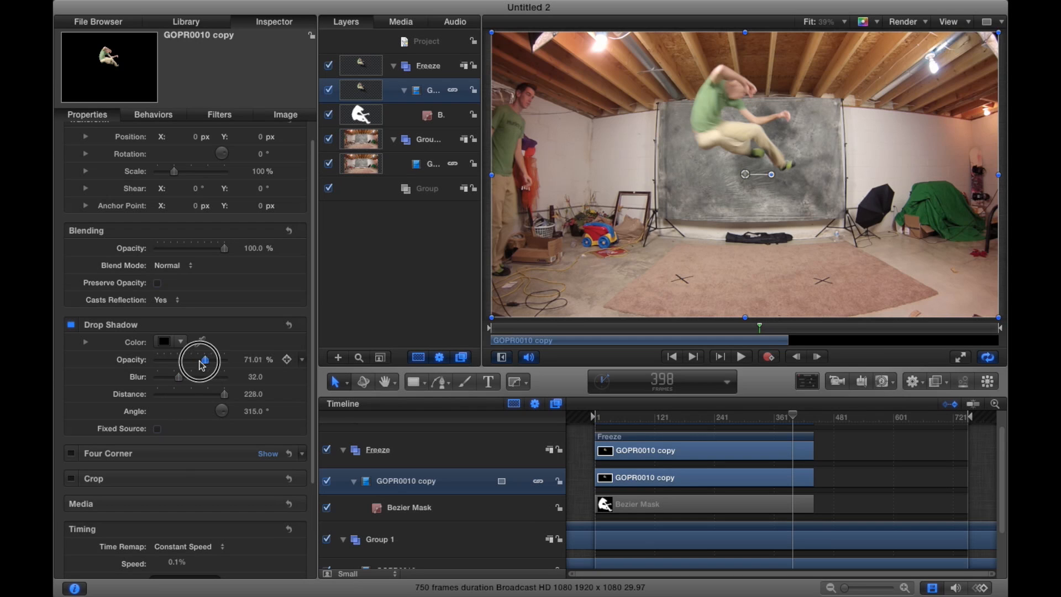
pyautogui.moveTo(202, 364)
pyautogui.mouseDown()
pyautogui.moveTo(174, 362)
pyautogui.moveTo(209, 358)
pyautogui.mouseUp()
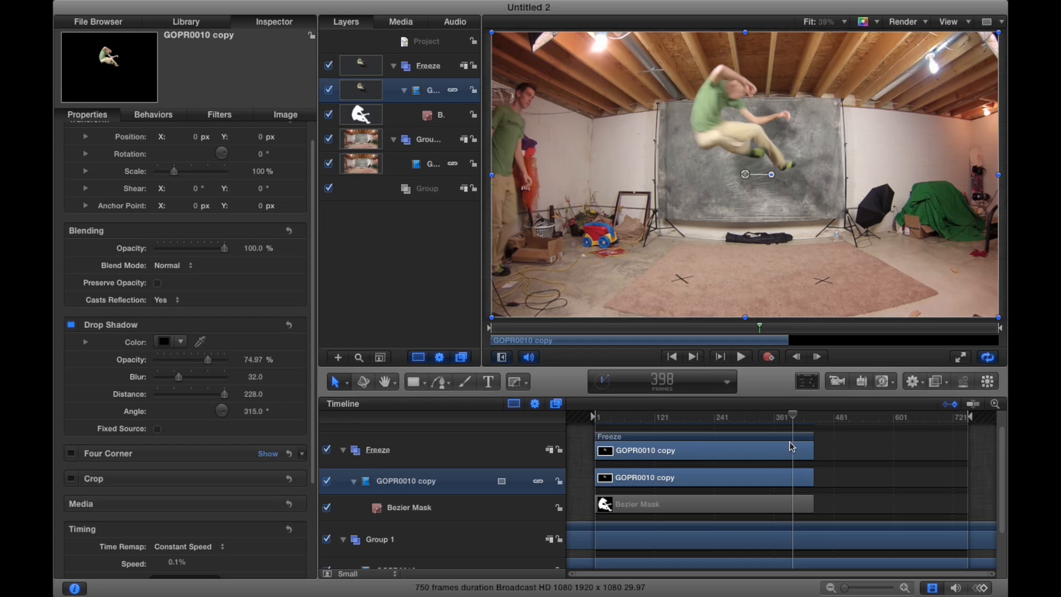
# Play the project from the beginning with nothing selected to review the freeze-frame with its drop shadow
pyautogui.moveTo(795, 416); pyautogui.dragTo(583, 425)
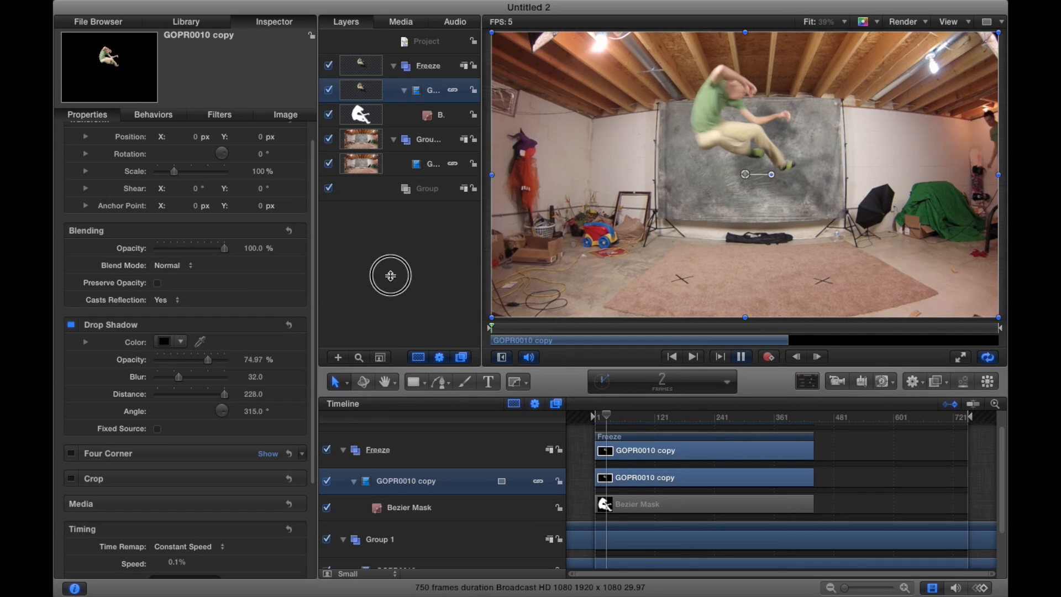
pyautogui.press('super+shift+a')
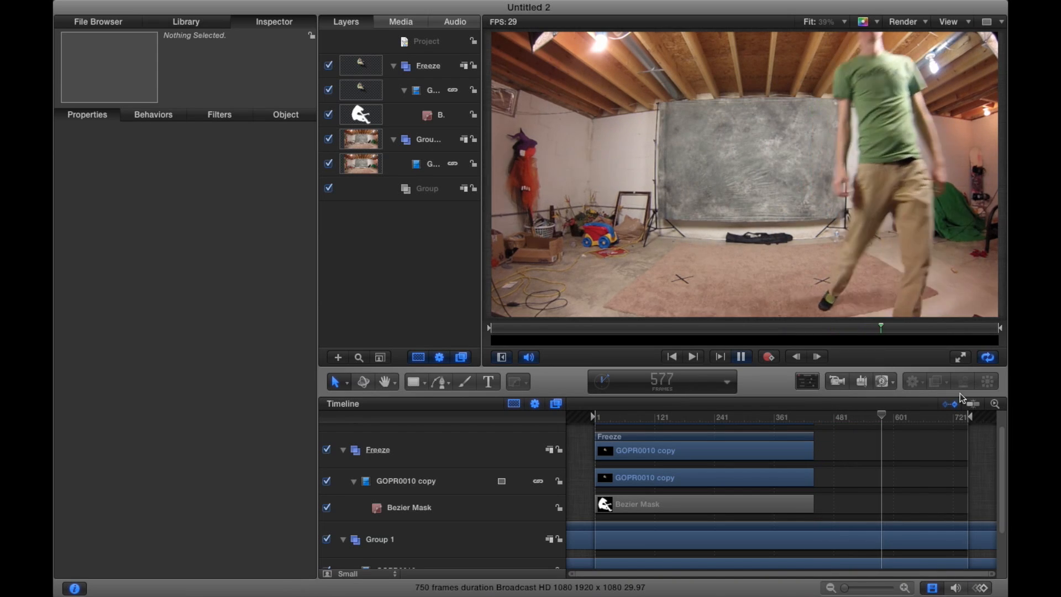
pyautogui.press('space')
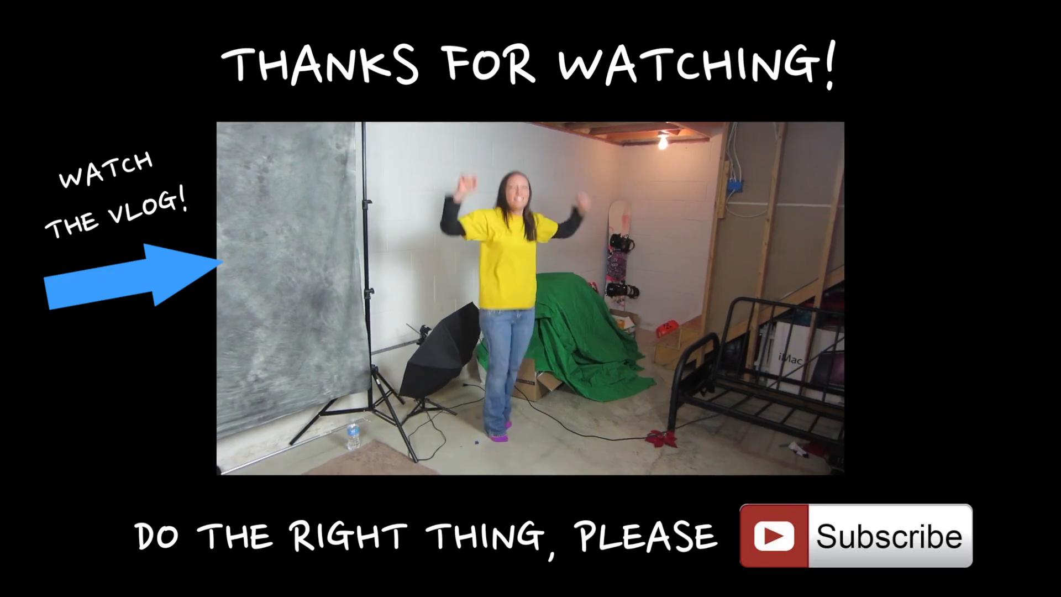